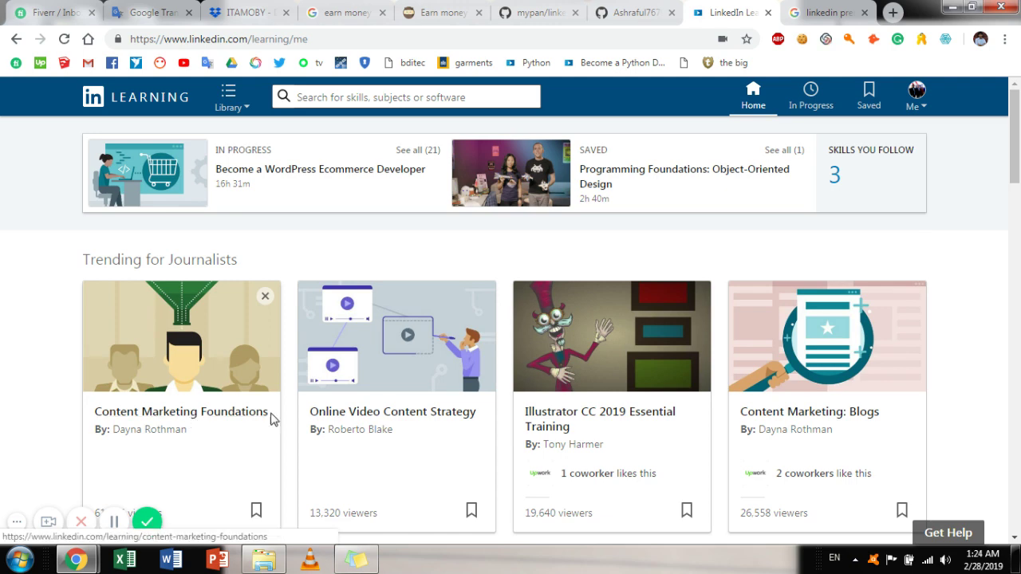
Step: Switch from LinkedIn Learning to the linkedin_learning_courses_downloader-master GitHub repository tab
left_click(636, 13)
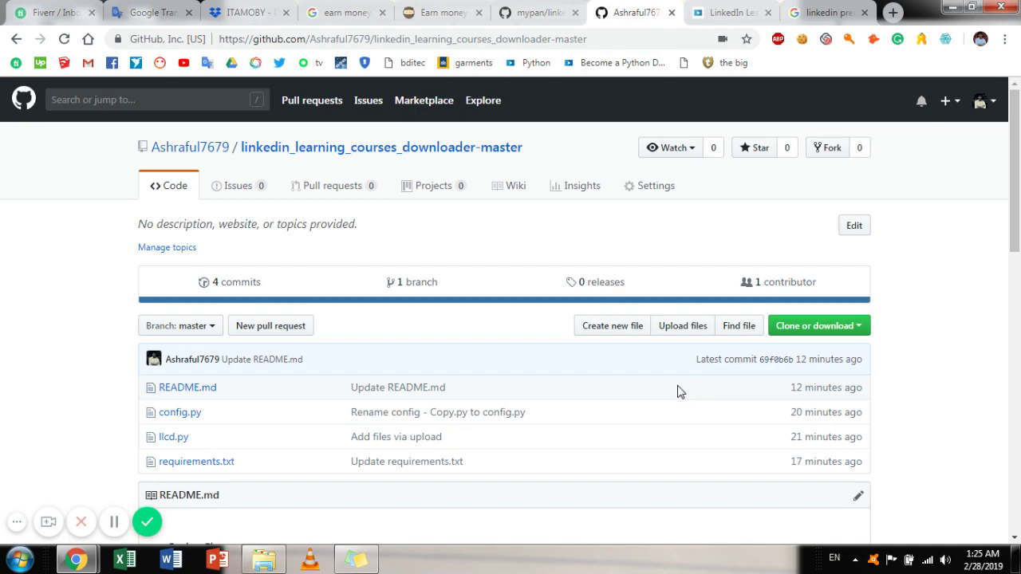
Step: Download the repository as a ZIP archive, saving it into the Downloads folder
scroll(564, 419, "down", 1)
scroll(565, 417, "down", 2)
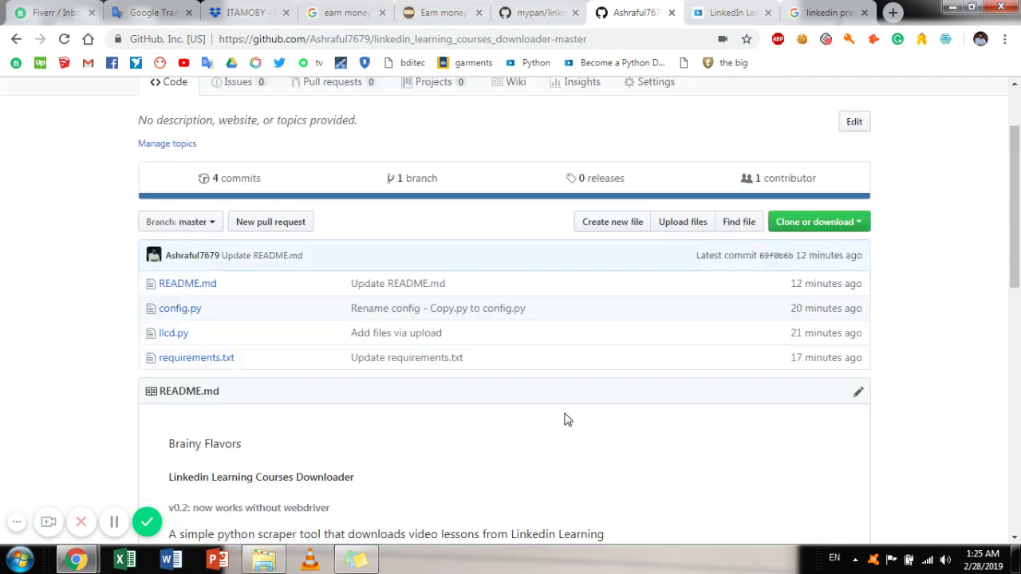
scroll(640, 358, "up", 4)
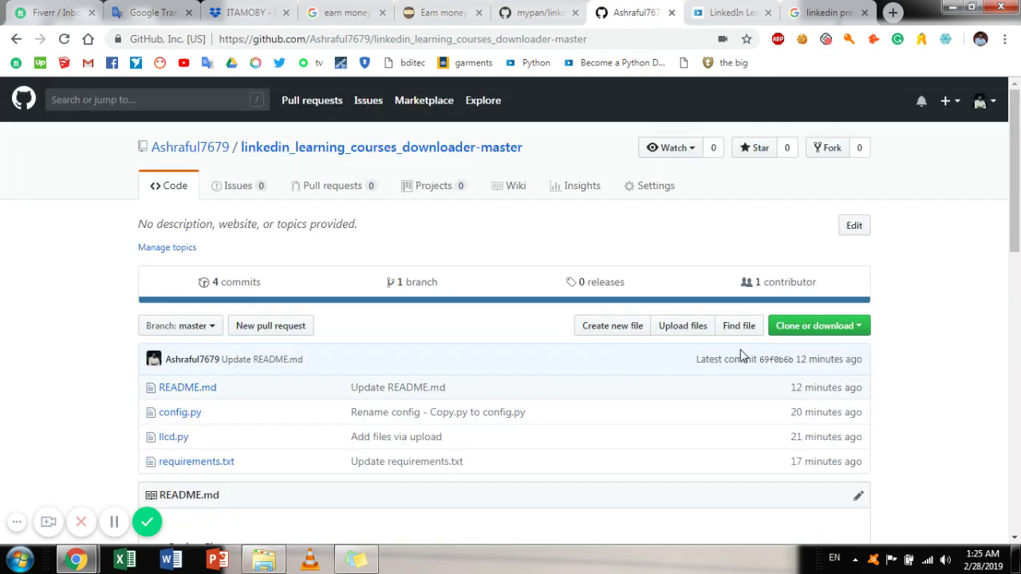
left_click(821, 327)
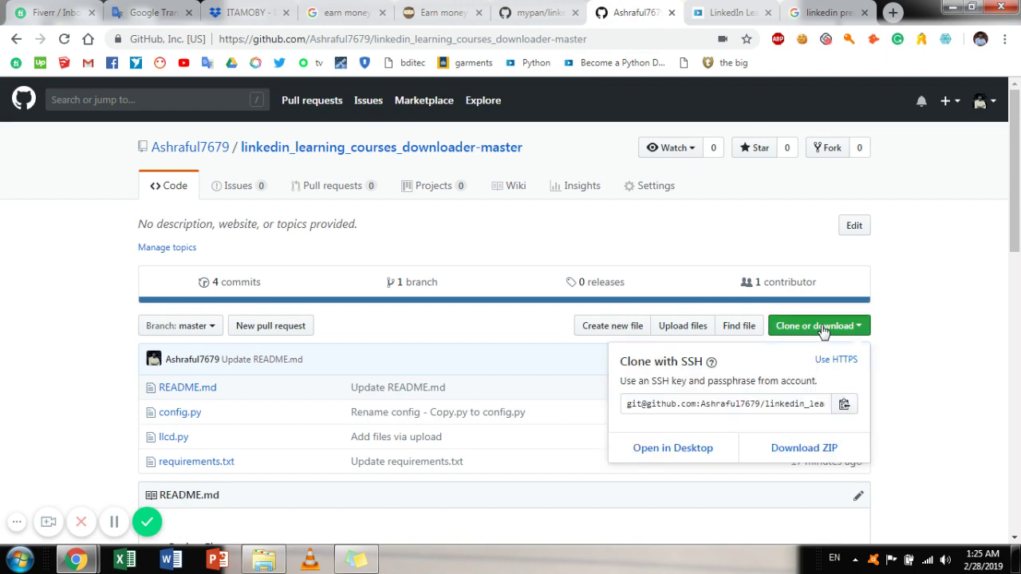
left_click(793, 445)
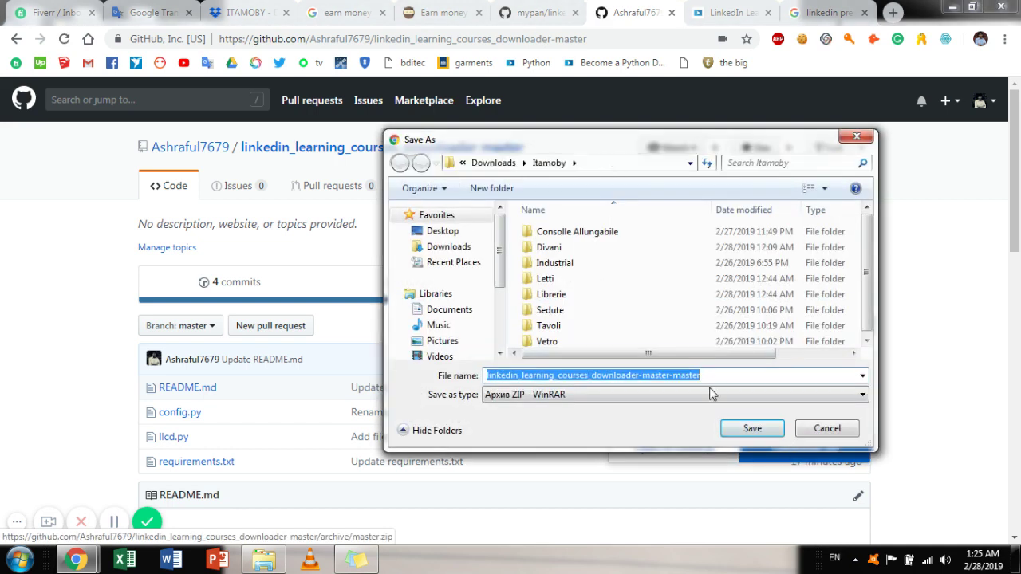
left_click(447, 246)
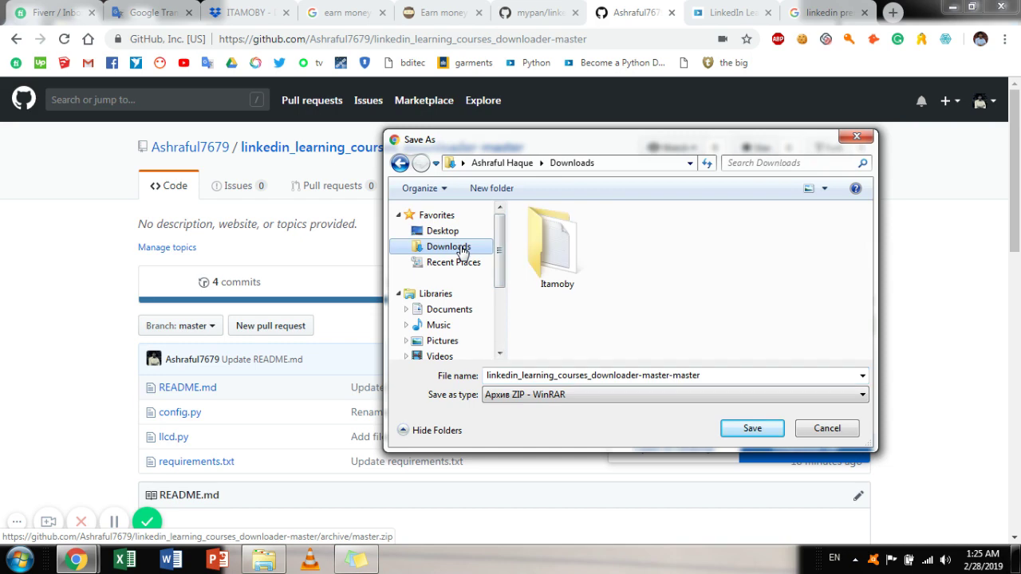
left_click(727, 430)
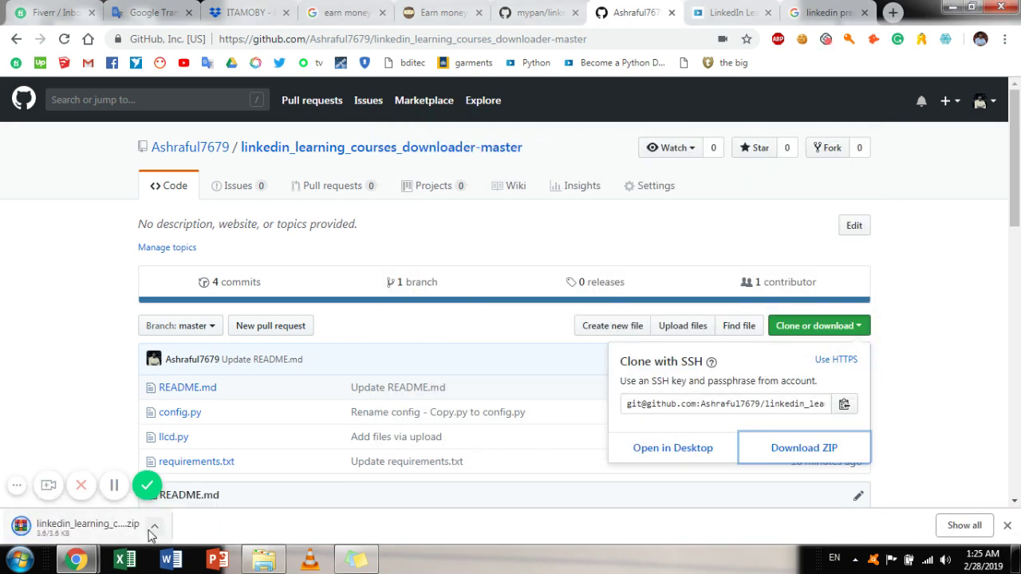
left_click(155, 526)
Step: Extract the downloaded zip to a linkedin_learning_courses_downloader-master-master folder and open it
left_click(196, 475)
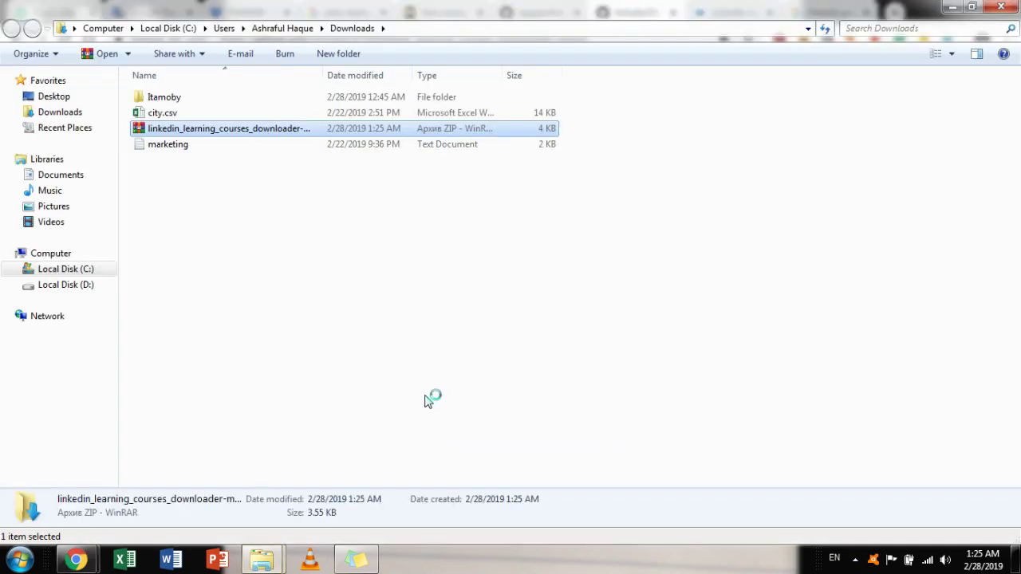
right_click(223, 135)
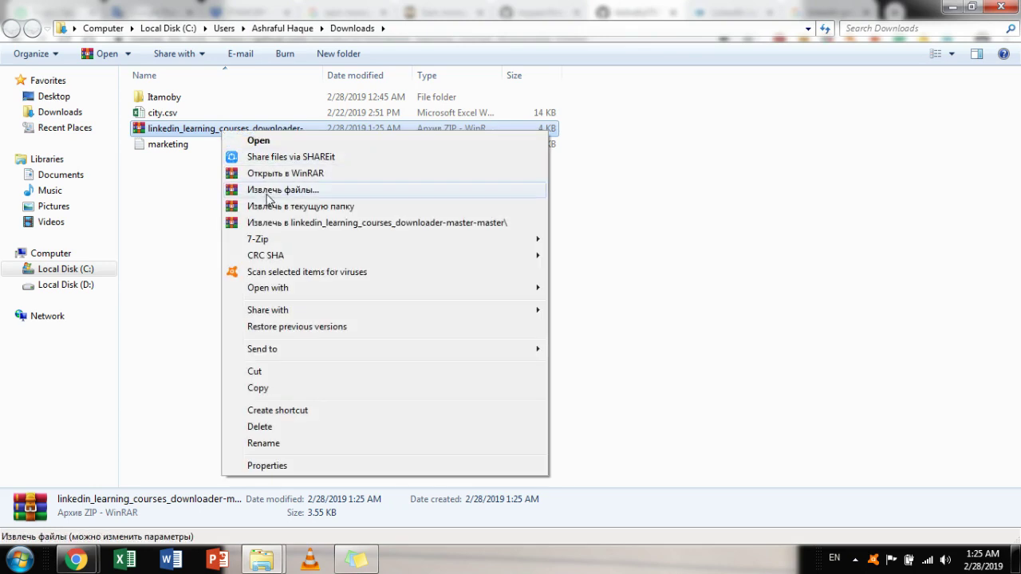
left_click(267, 192)
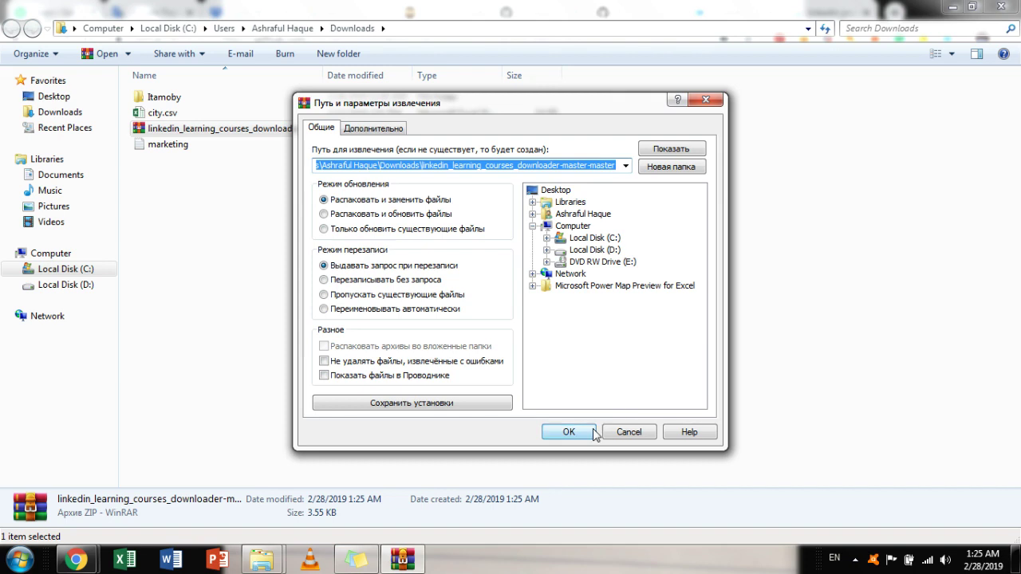
left_click(569, 433)
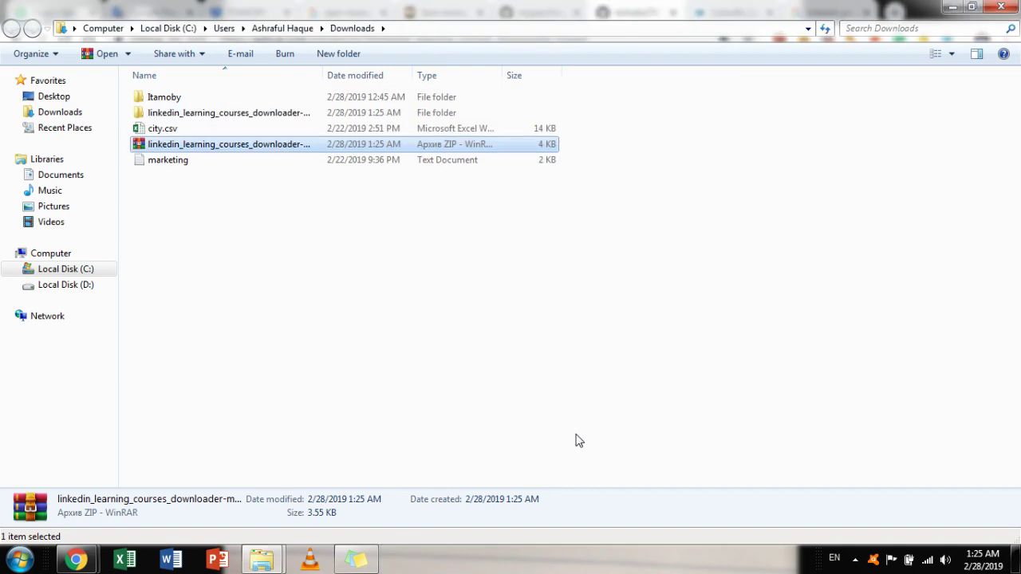
double_click(168, 114)
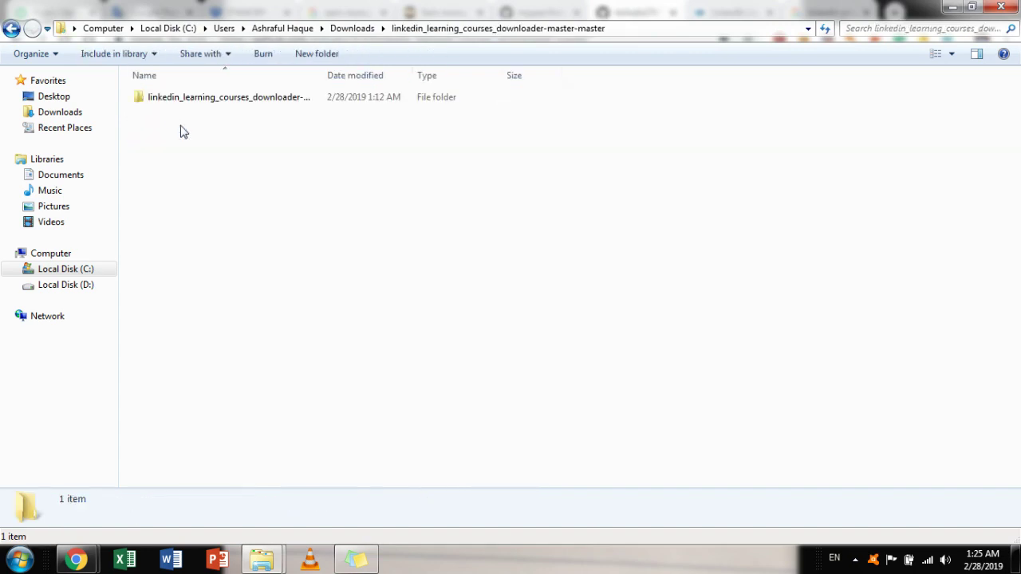
Step: Open the inner linkedin_learning_courses_downloader folder and view the requirements file in Notepad
double_click(239, 100)
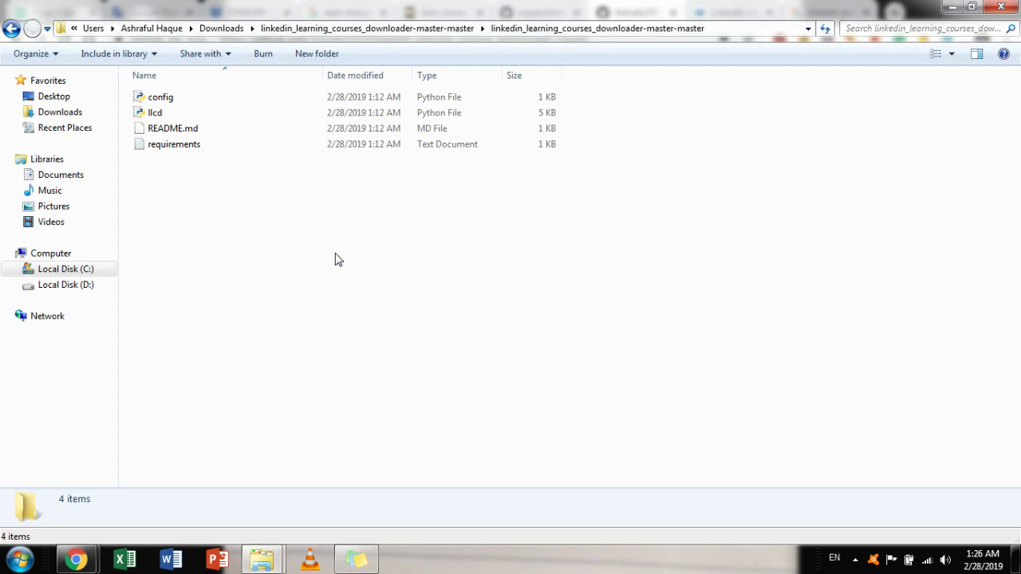
double_click(216, 149)
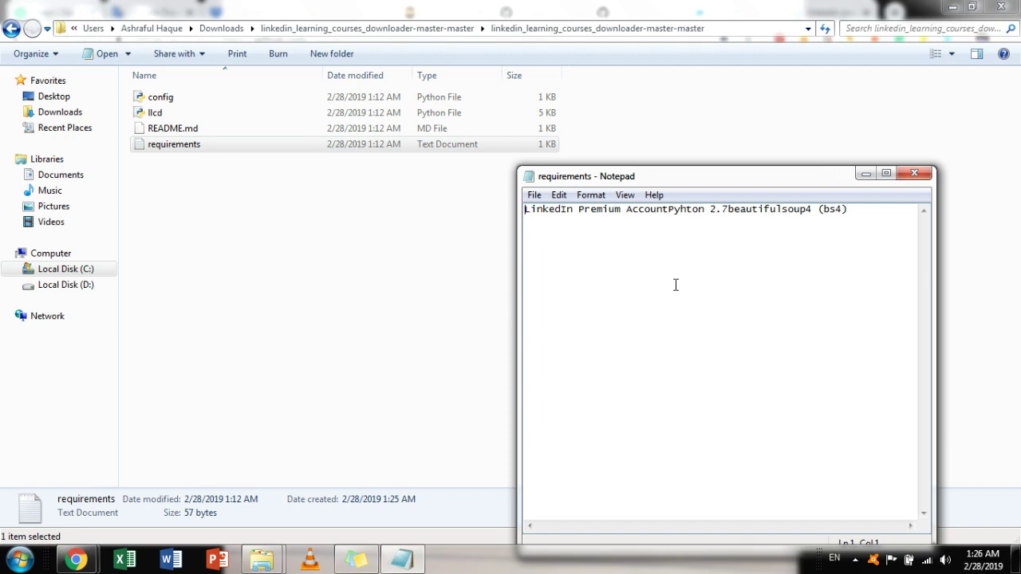
Step: Read the requirements list, close Notepad, and select the config file in Explorer
left_click(668, 210)
left_click(853, 210)
left_click(913, 173)
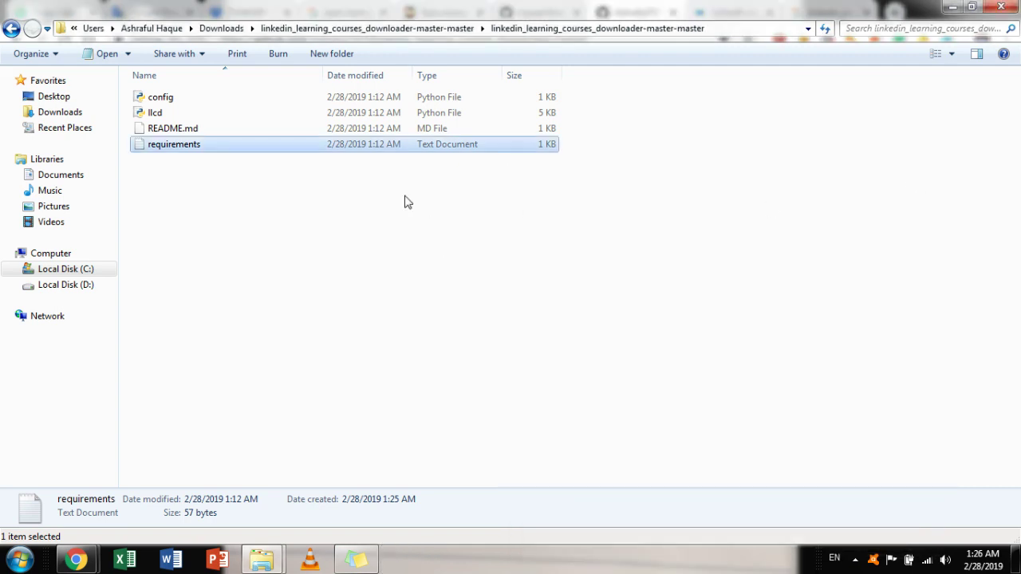
left_click(371, 98)
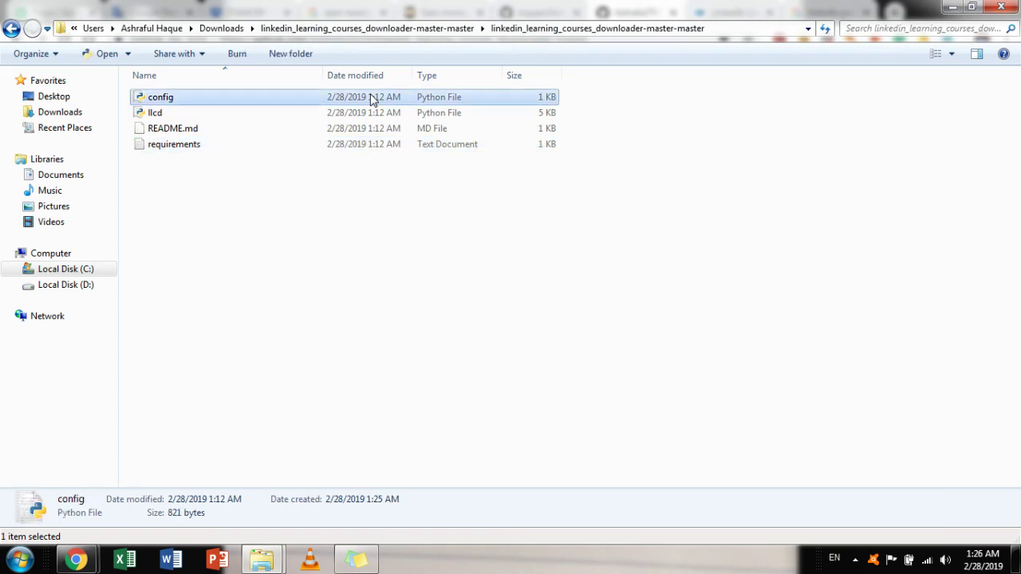
Step: Edit config.py in IDLE, entering the account e-mail as USERNAME and the account password as PASSWORD
right_click(337, 104)
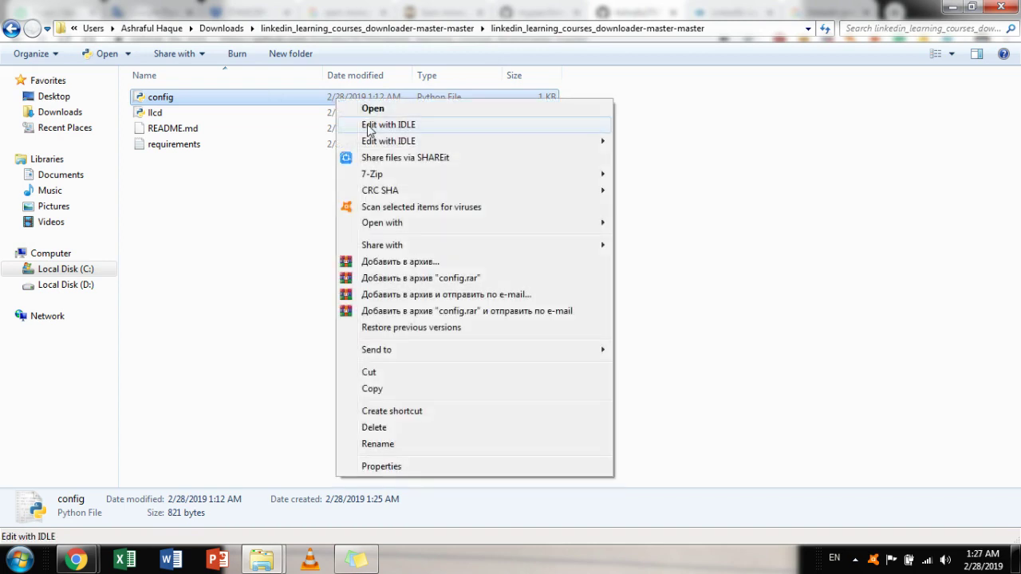
left_click(369, 128)
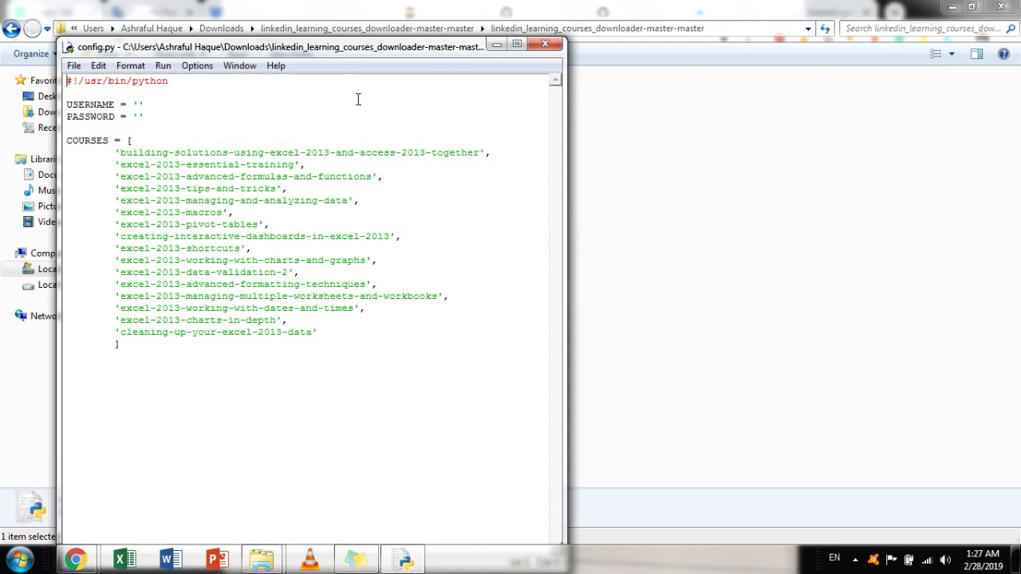
left_click(139, 104)
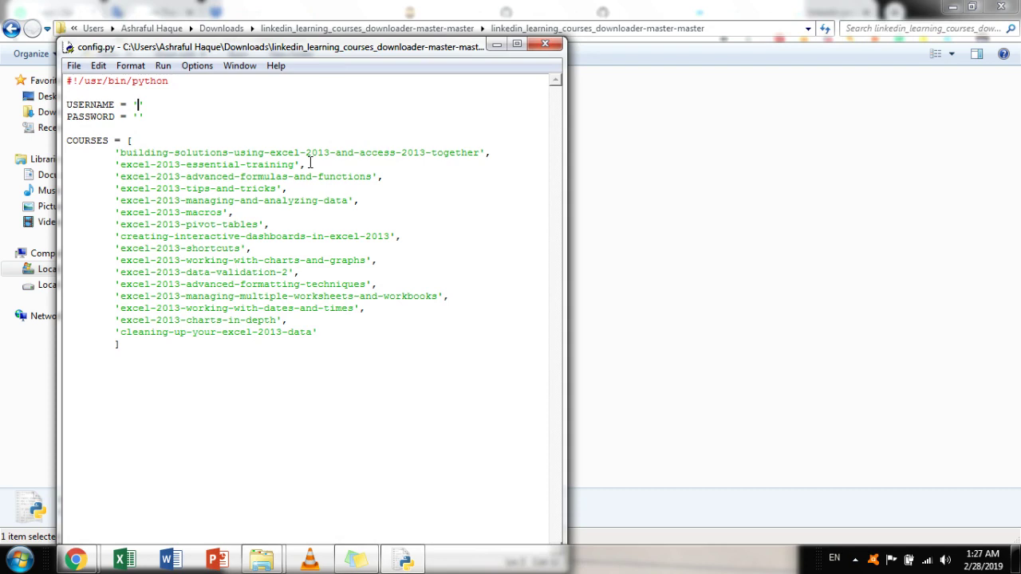
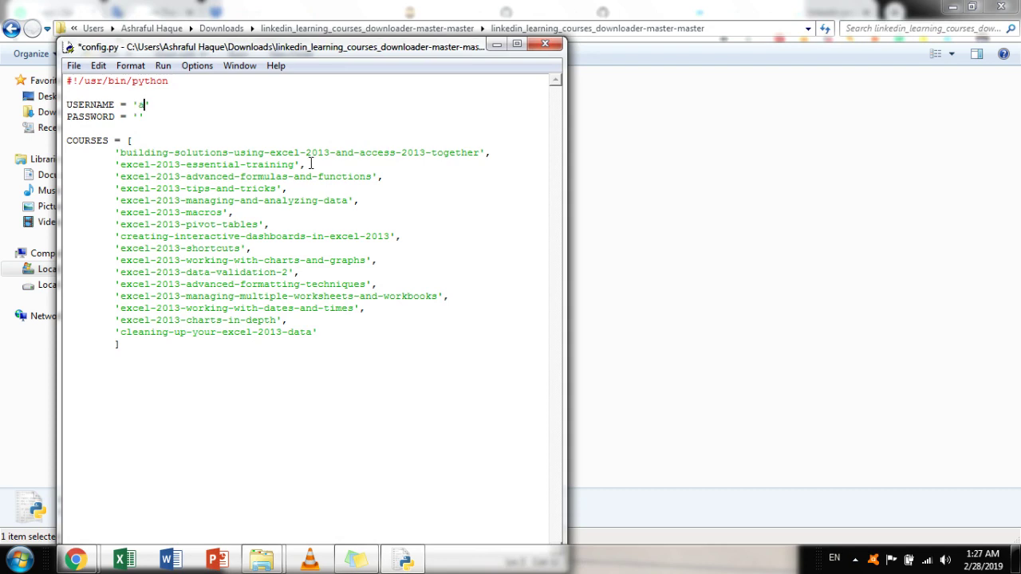
left_click(138, 116)
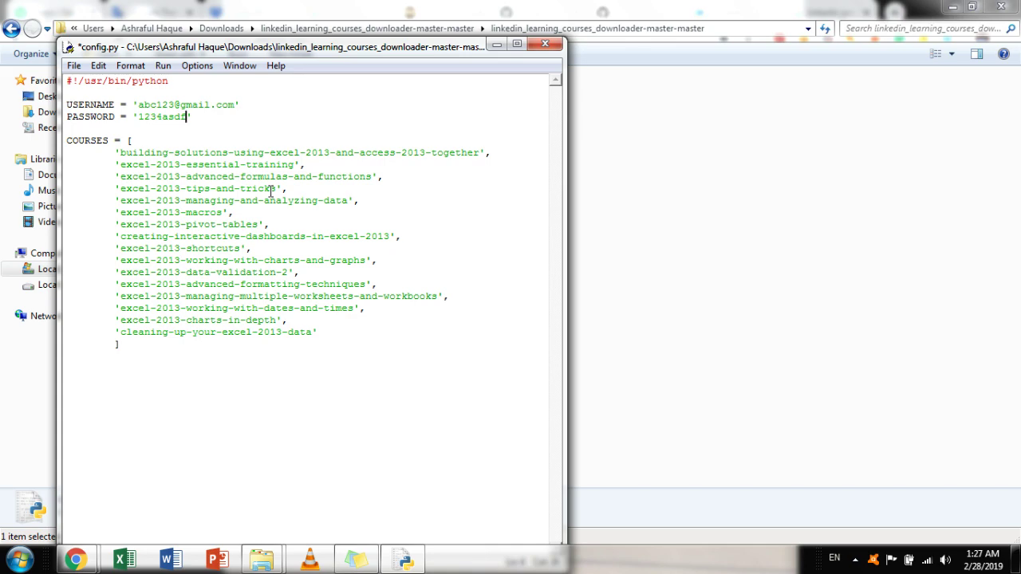
key("alt+Tab")
key("alt+Tab")
key("alt+Tab")
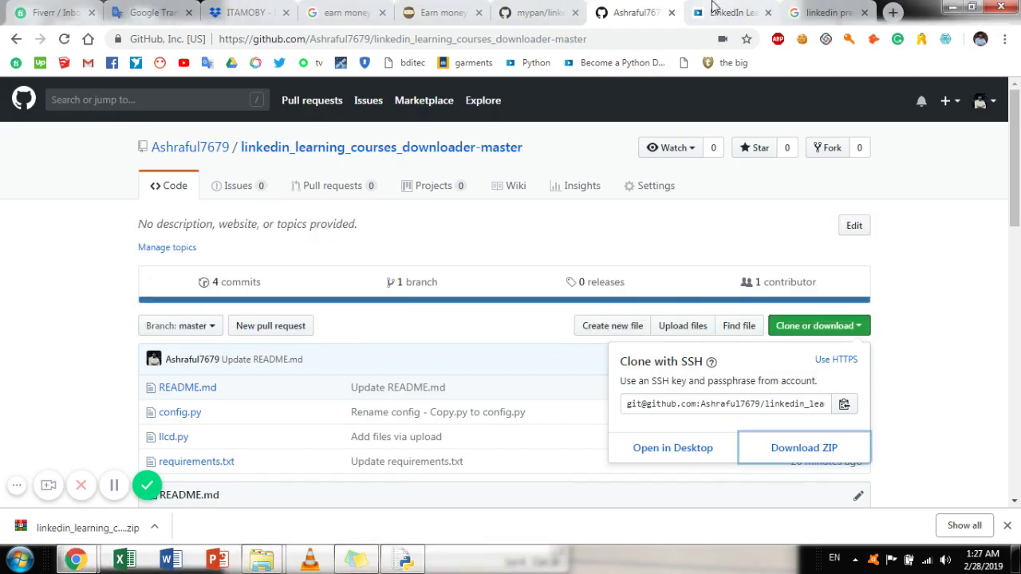
Step: Open the Advanced PHP: Debugging Techniques course page and select its URL slug for copying
left_click(714, 6)
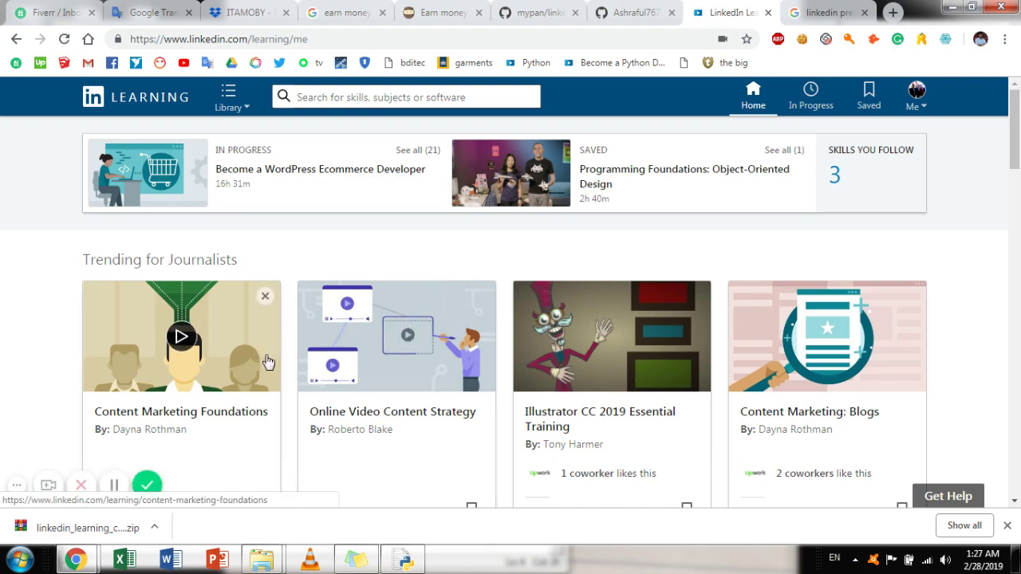
scroll(268, 362, "down", 5)
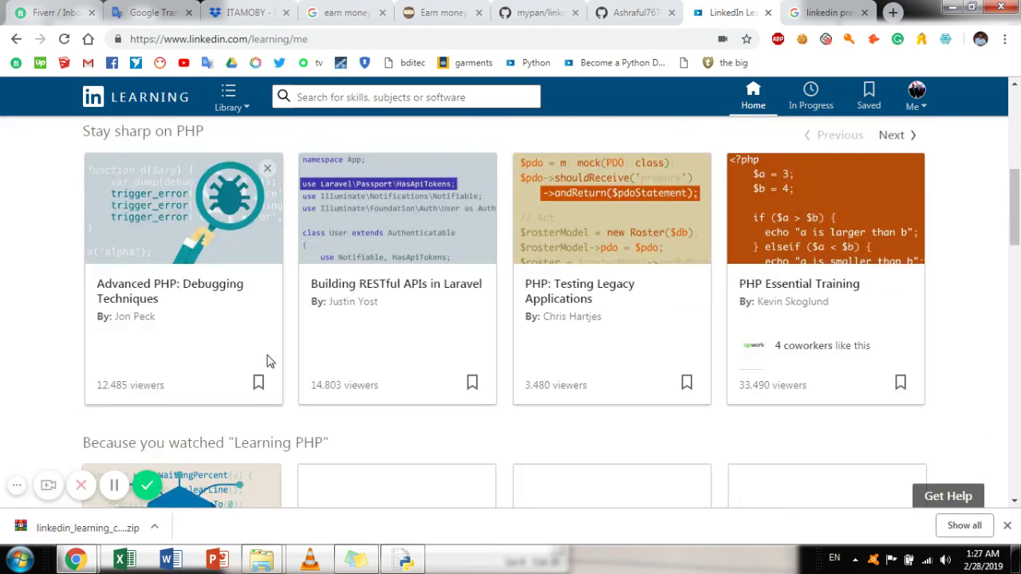
scroll(268, 361, "down", 4)
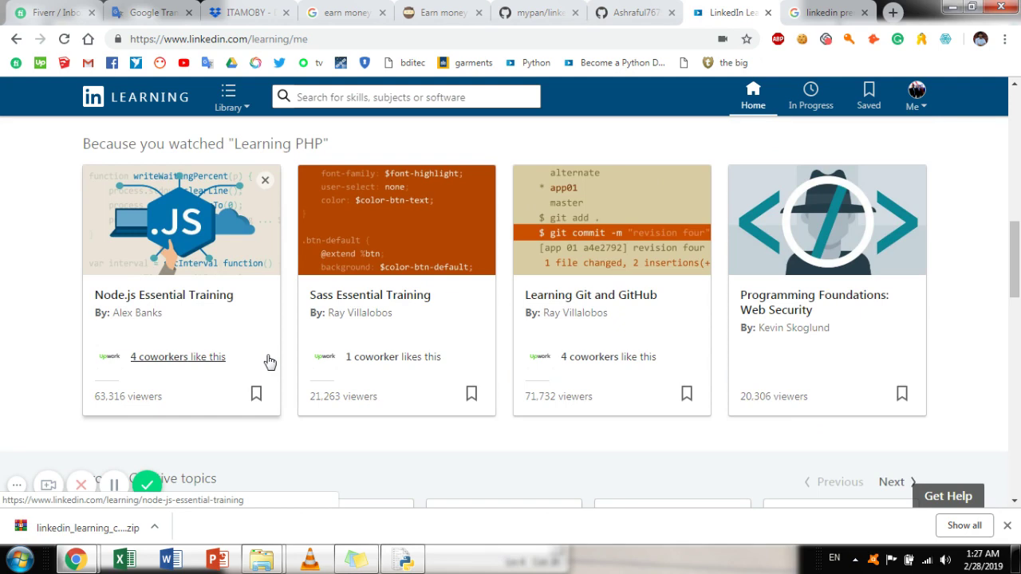
scroll(268, 362, "up", 3)
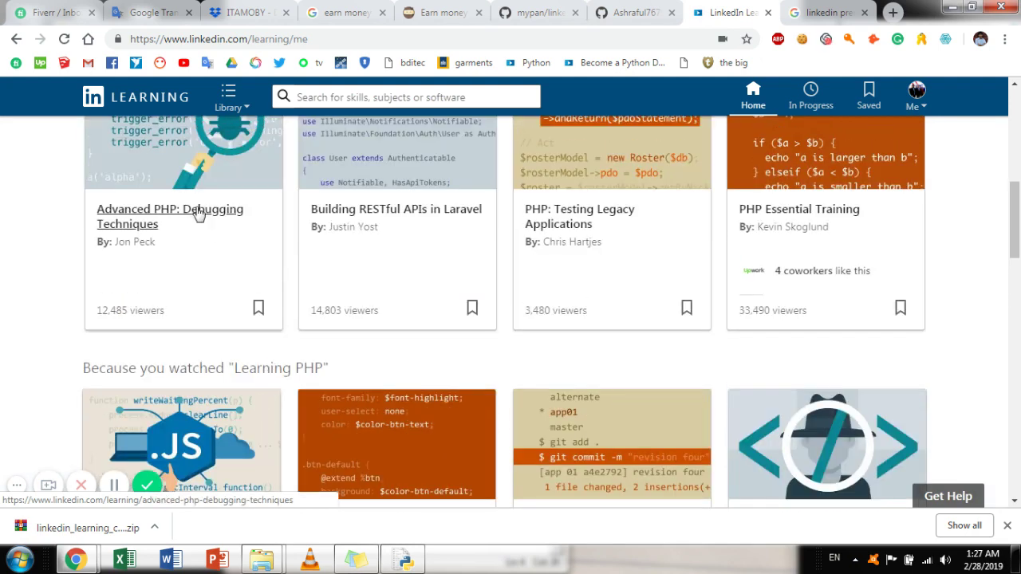
left_click(155, 210)
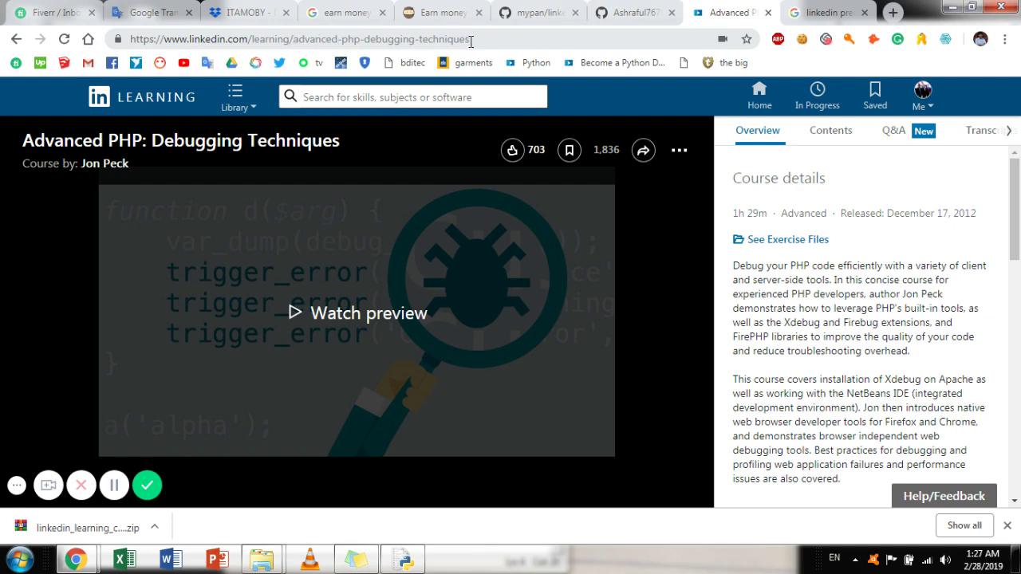
left_click_drag(293, 38, 482, 46)
key("ctrl+c")
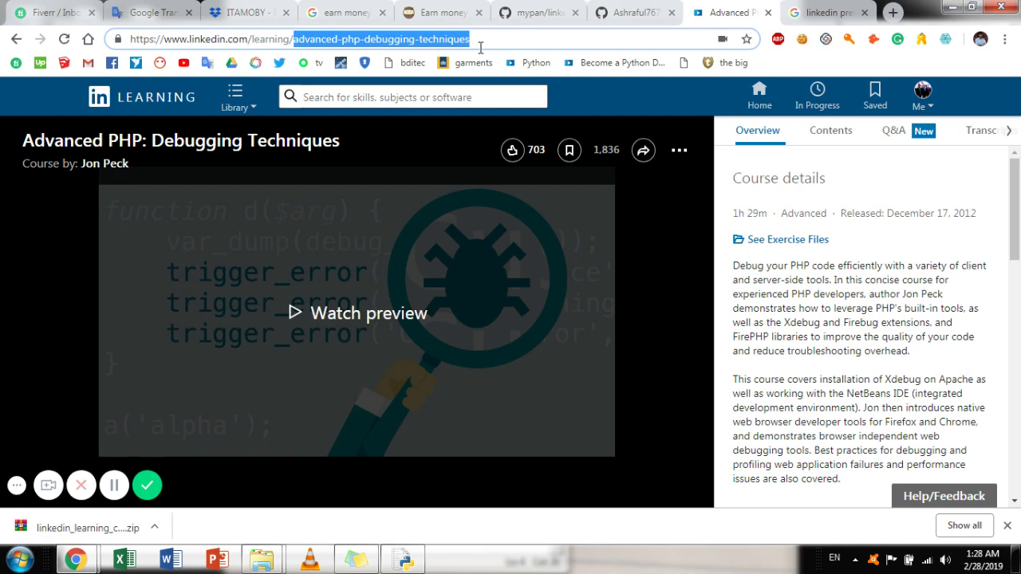
key("alt+Tab")
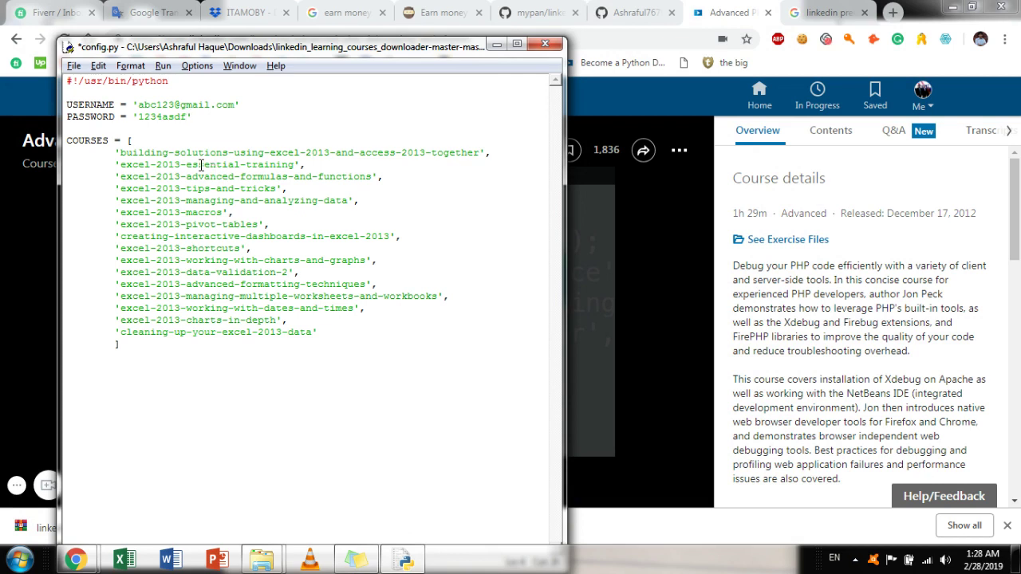
Step: Insert 'advanced-php-debugging-techniques', as a new indented first line of the COURSES list
left_click(322, 333)
left_click(148, 144)
key("Return")
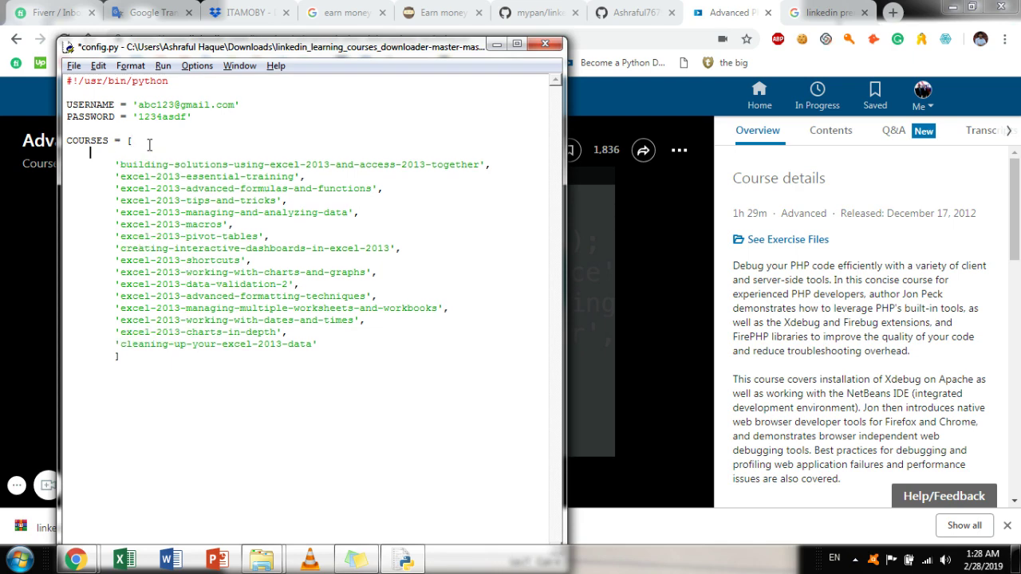
key("Tab")
type("'")
key("ctrl+v")
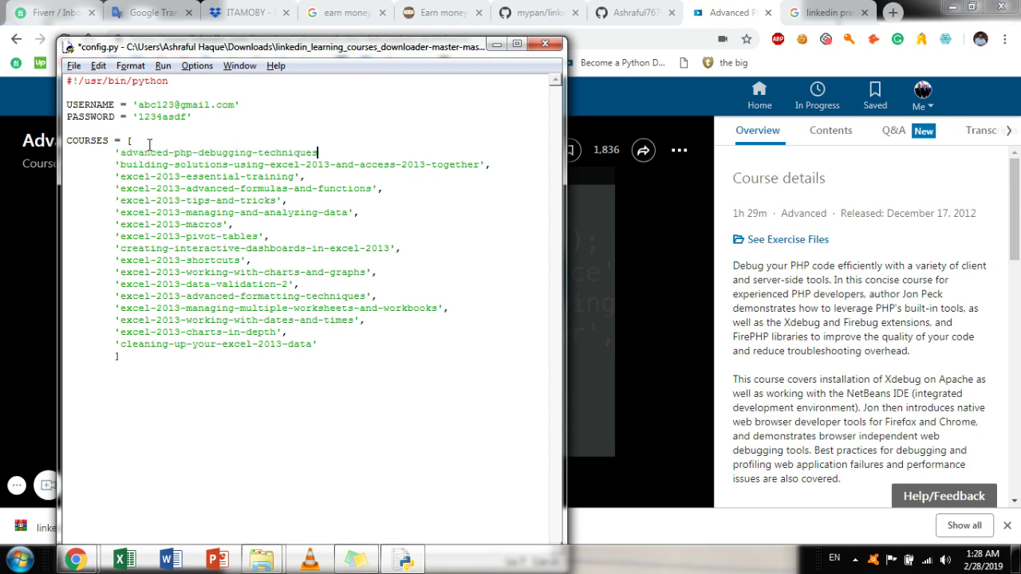
type("',")
key("Down")
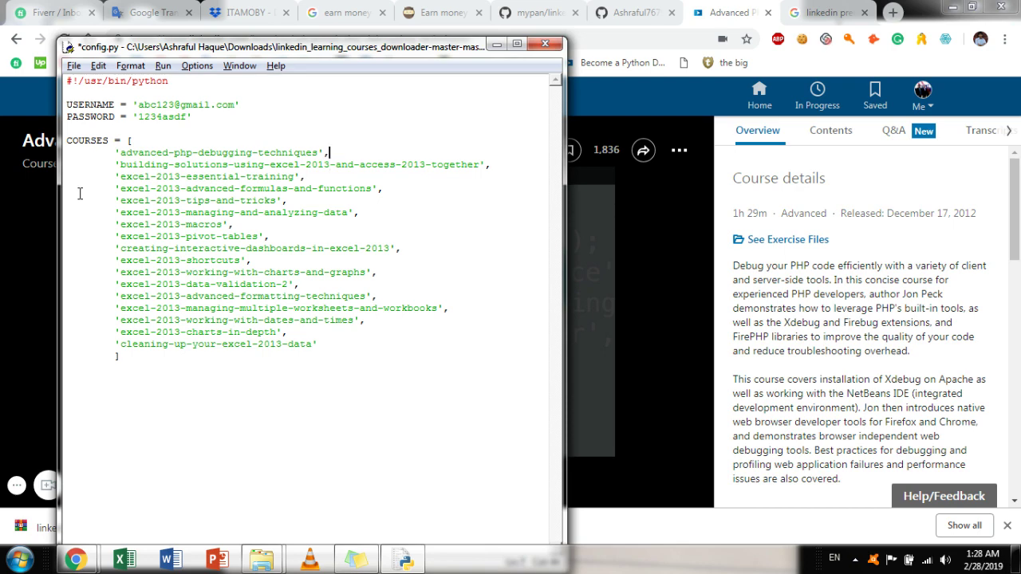
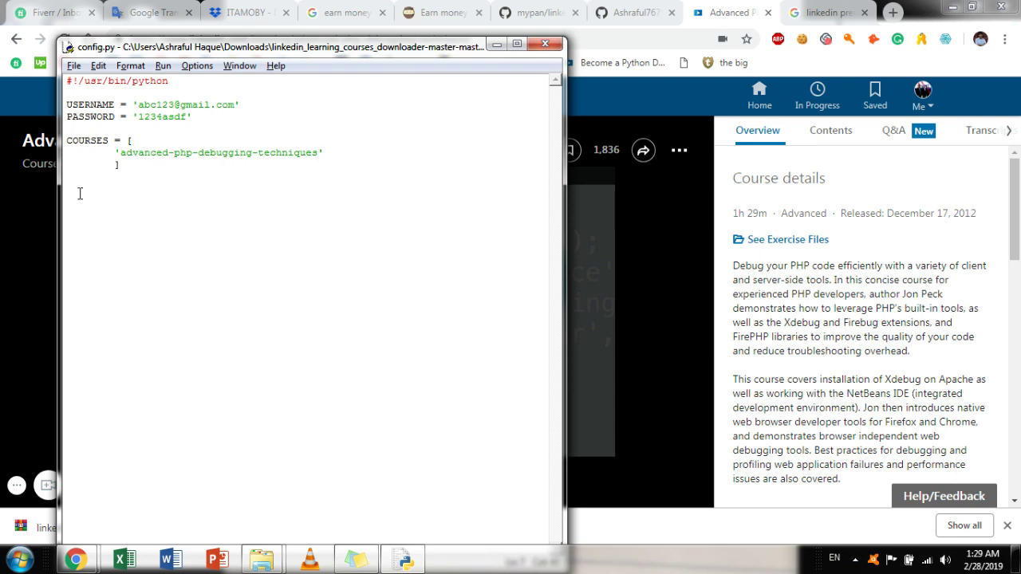
Step: Save the edited config.py, which lists advanced-php-debugging-techniques, from IDLE's File menu
left_click(73, 66)
left_click(124, 173)
Step: Close the config.py editor and launch Windows PowerShell from a Start search for 'power'
left_click(542, 44)
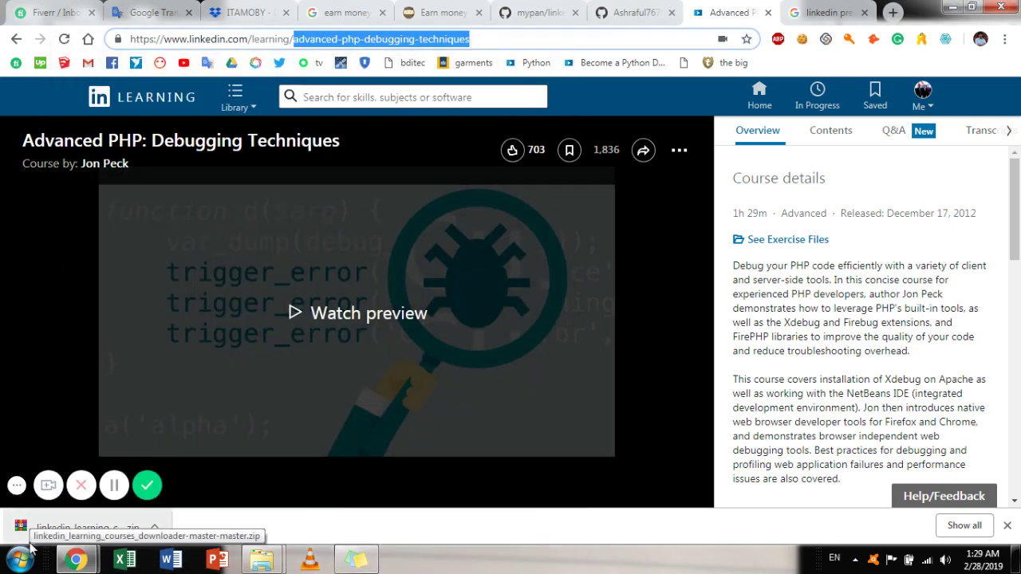
left_click(14, 563)
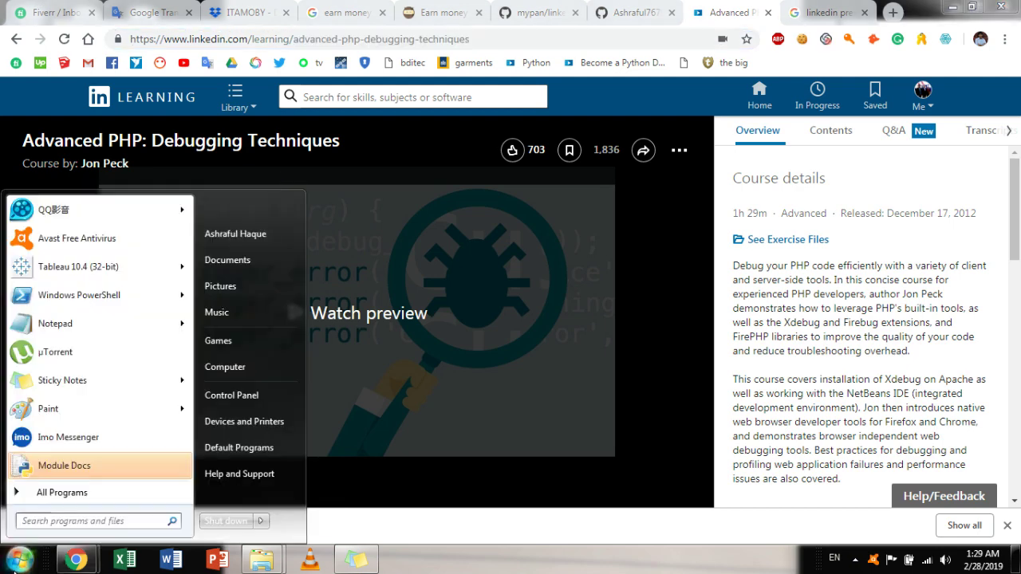
type("power")
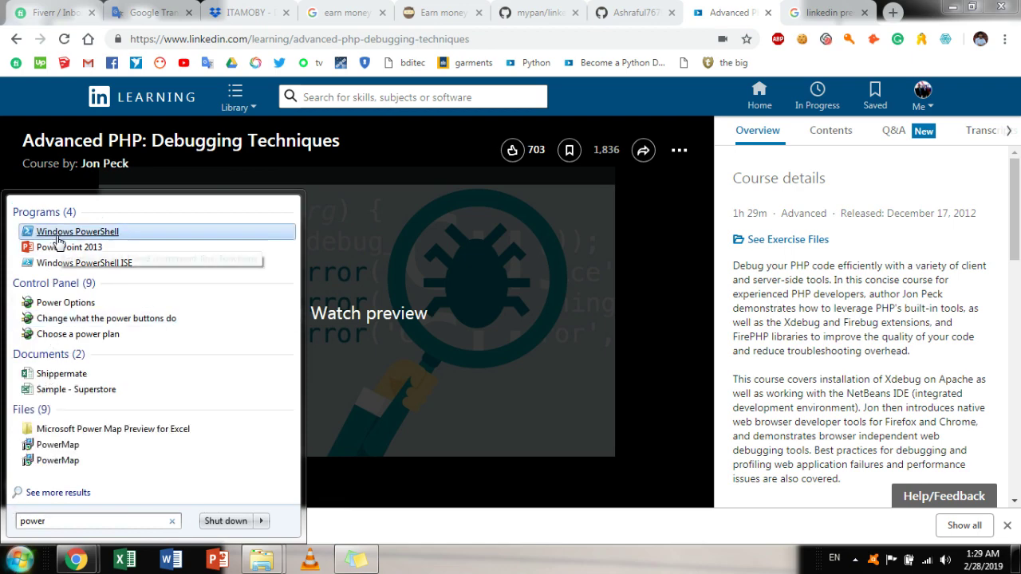
left_click(57, 240)
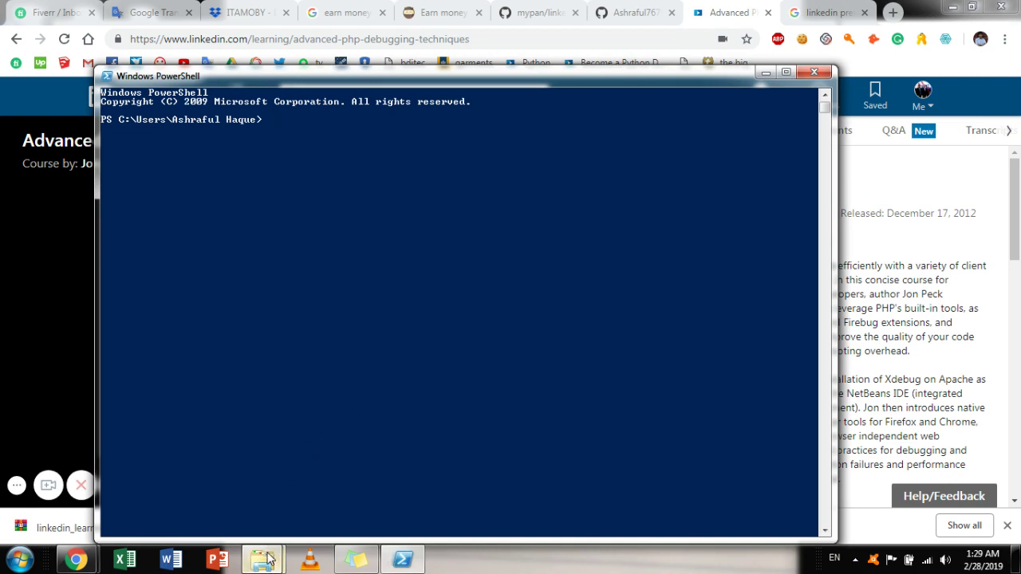
Step: Delete the 'config - Copy' file from the downloader-master folder
mouse_move(267, 552)
left_click(151, 475)
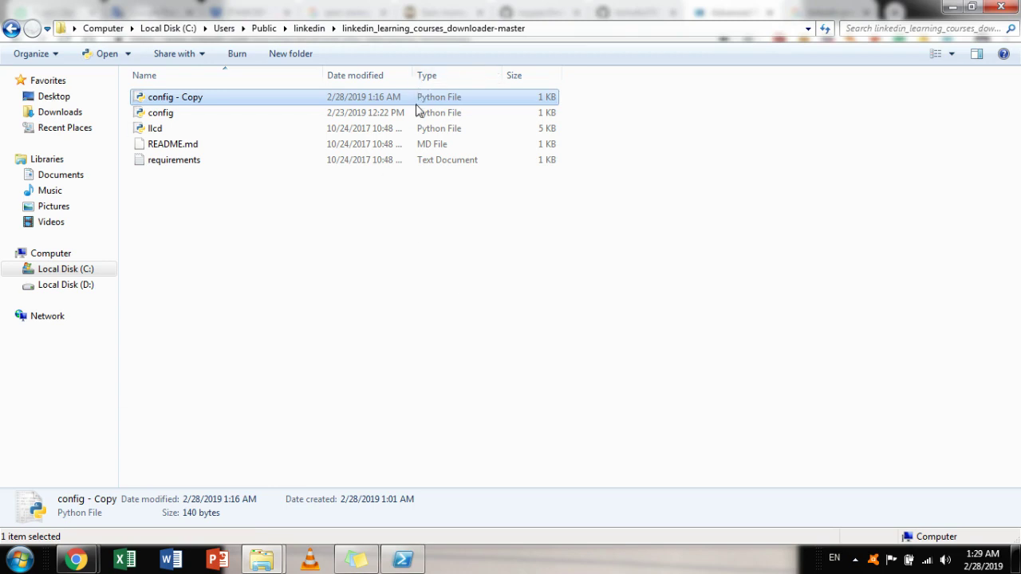
key("Delete")
key("Return")
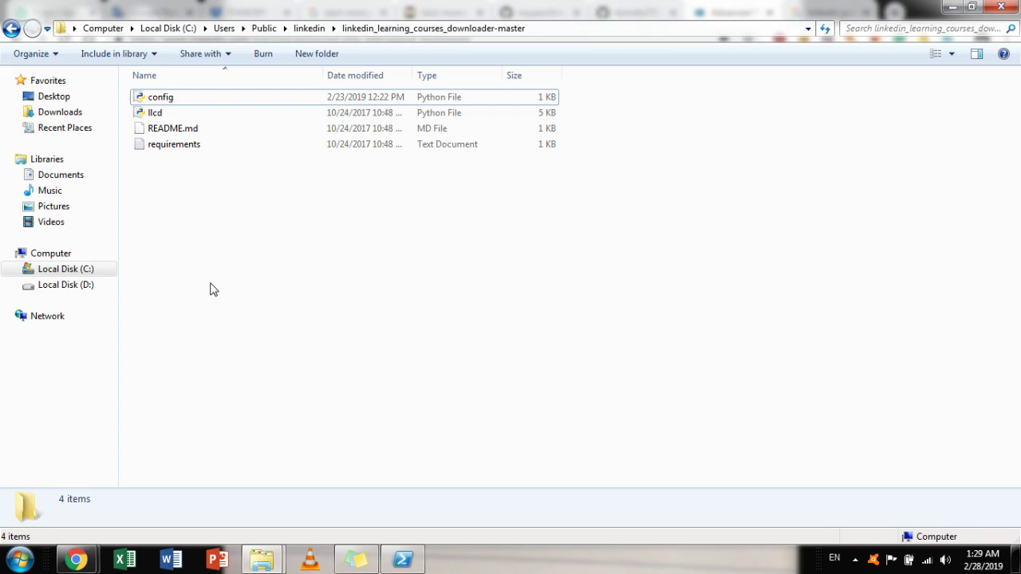
Step: Copy the downloader-master folder path from the address bar and return to PowerShell
left_click(570, 28)
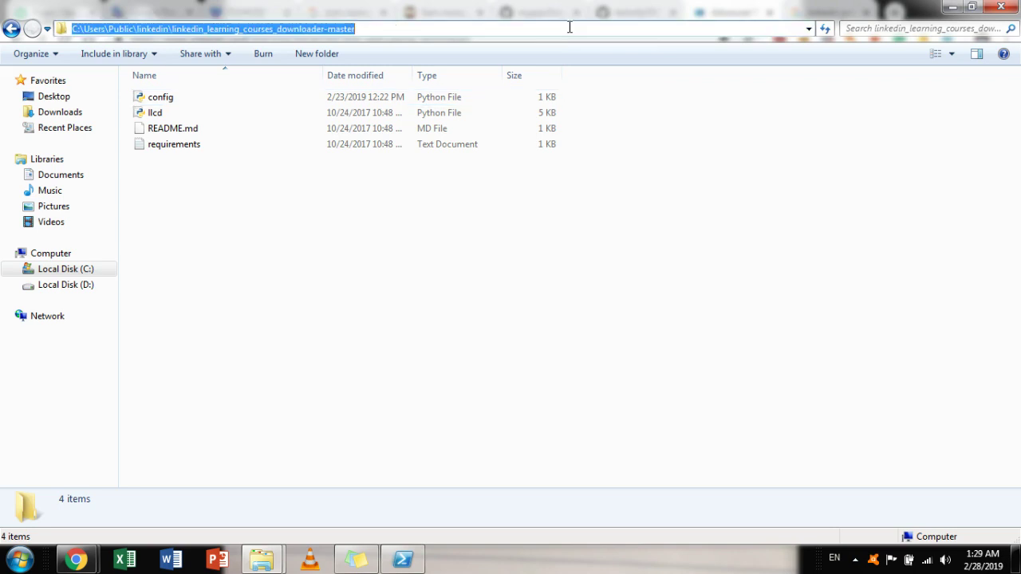
left_click(500, 389)
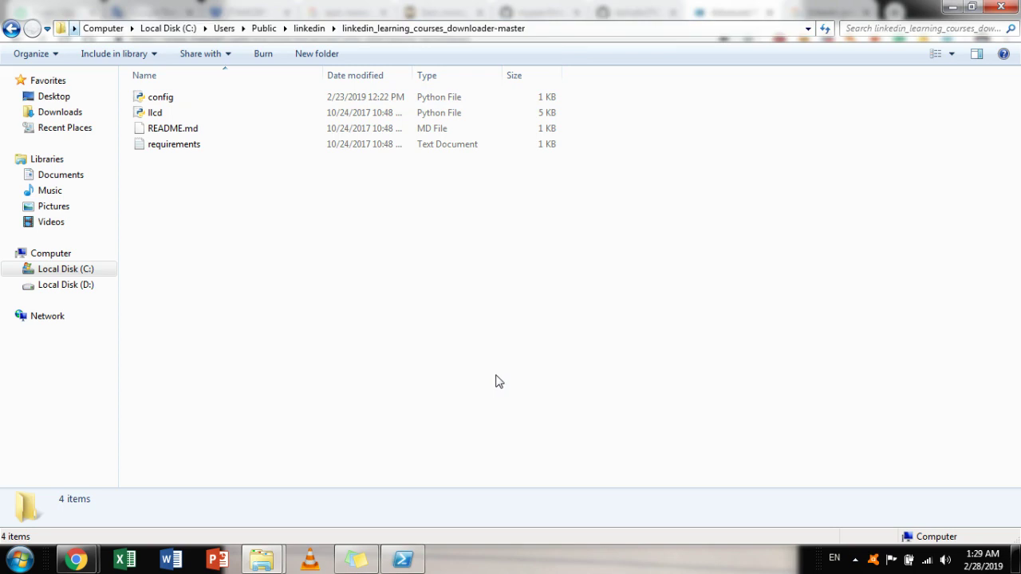
left_click(613, 28)
key("ctrl+c")
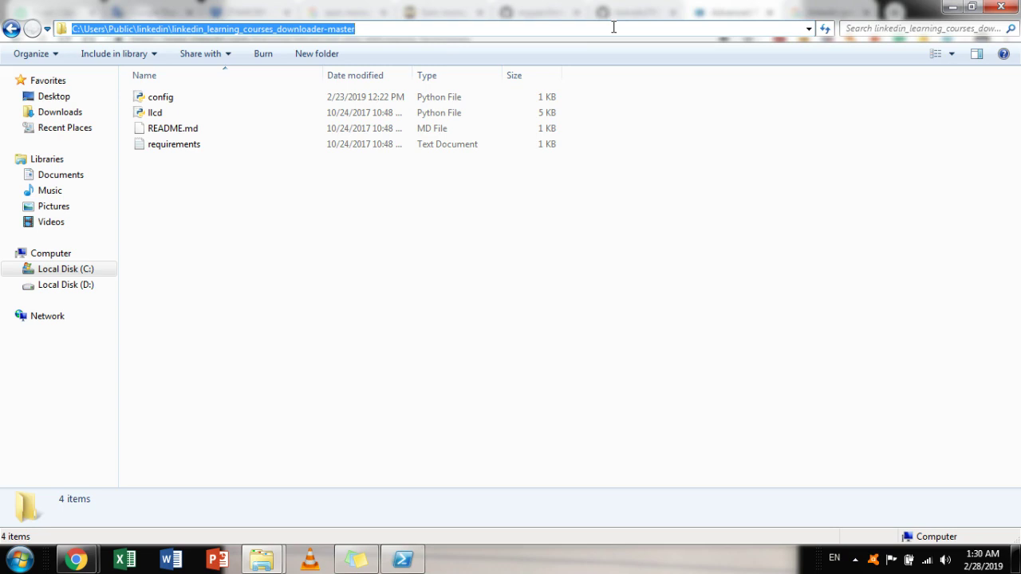
key("alt+Tab")
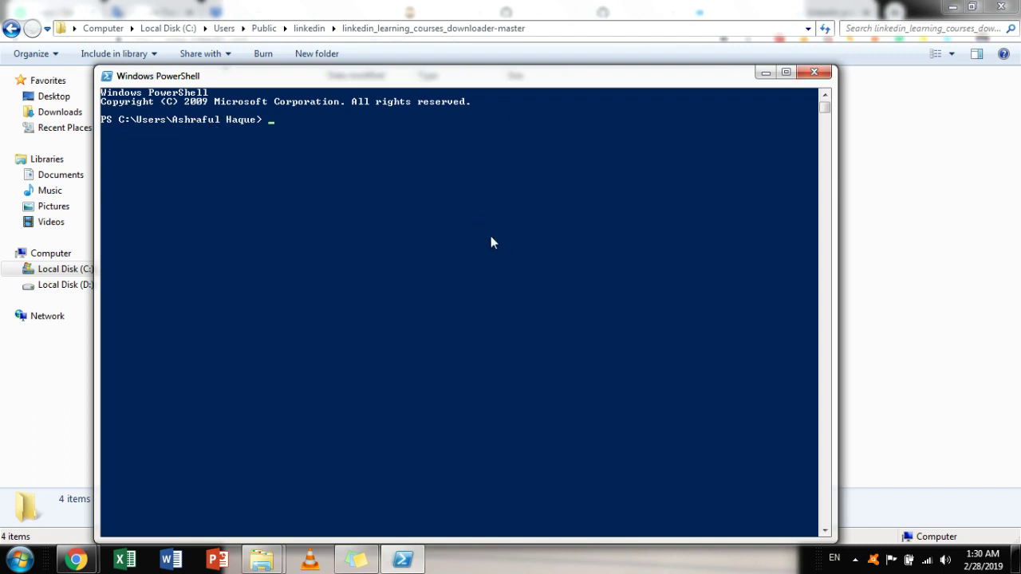
Step: Run cd with the pasted linkedin_learning_courses_downloader-master path, then return to the Chrome course page
type("cd")
right_click(343, 161)
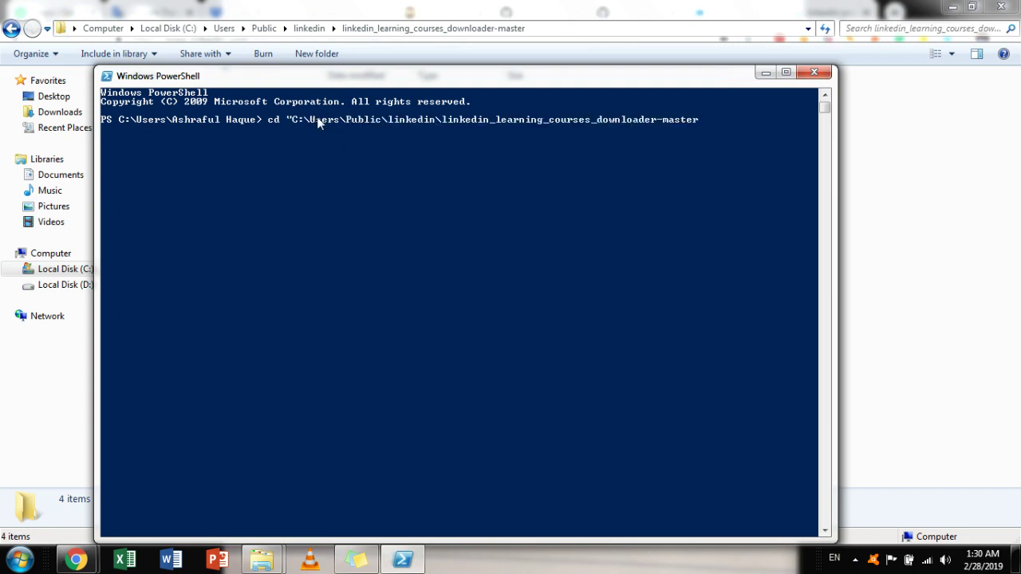
left_click(931, 164)
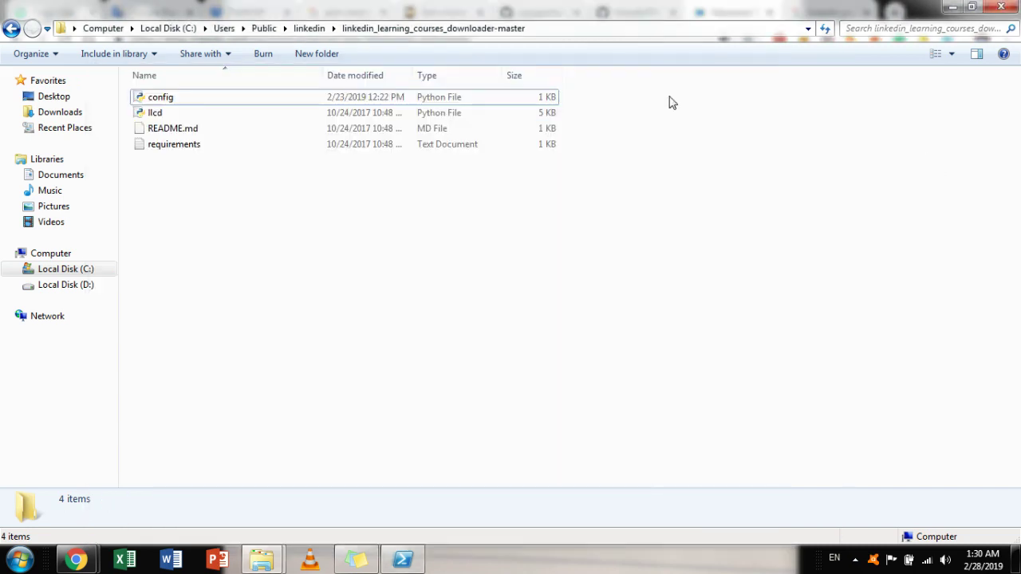
left_click(571, 27)
key("alt+Tab")
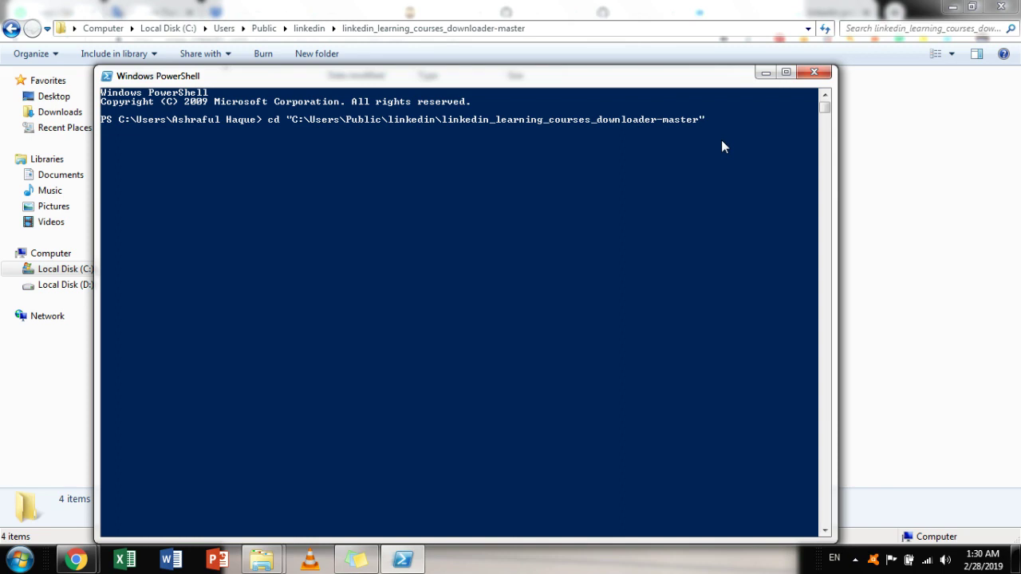
key("Return")
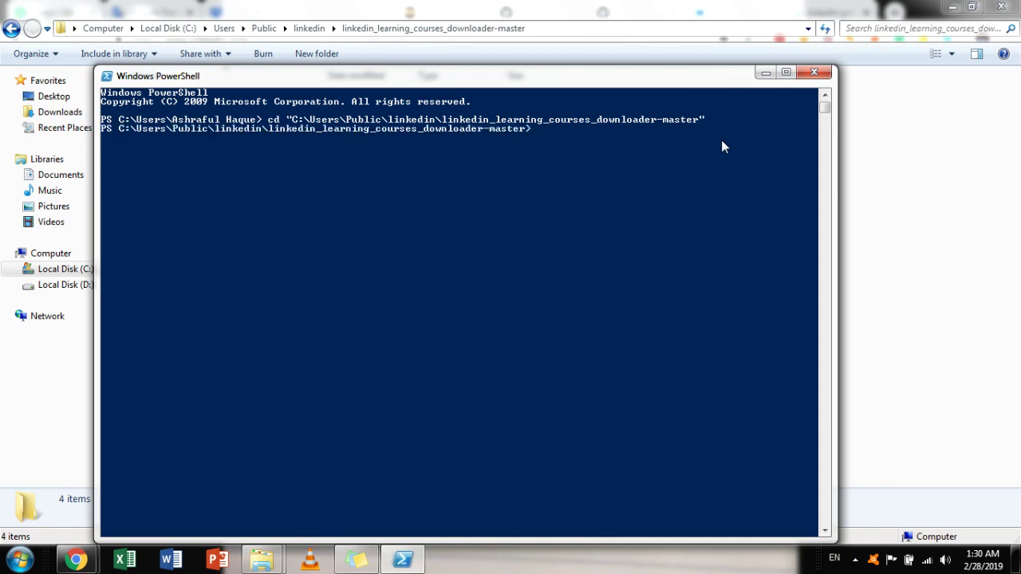
left_click(873, 211)
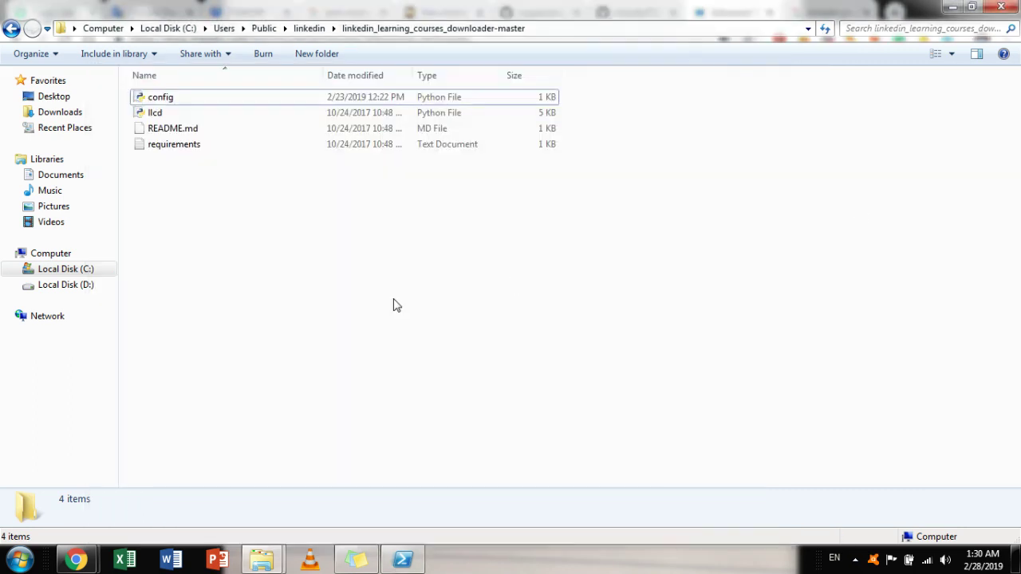
key("alt+Tab")
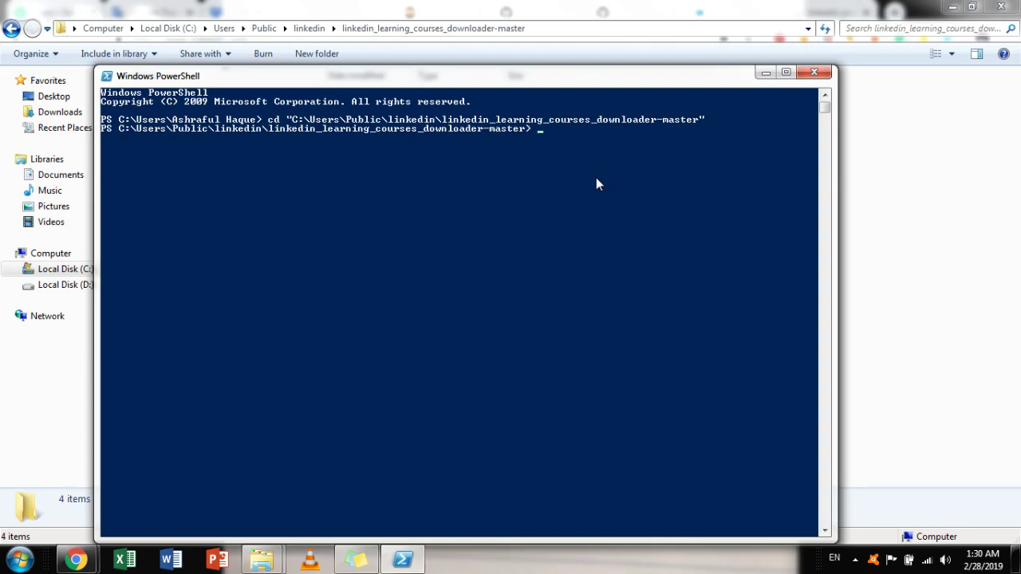
key("alt+Tab")
key("alt+Tab")
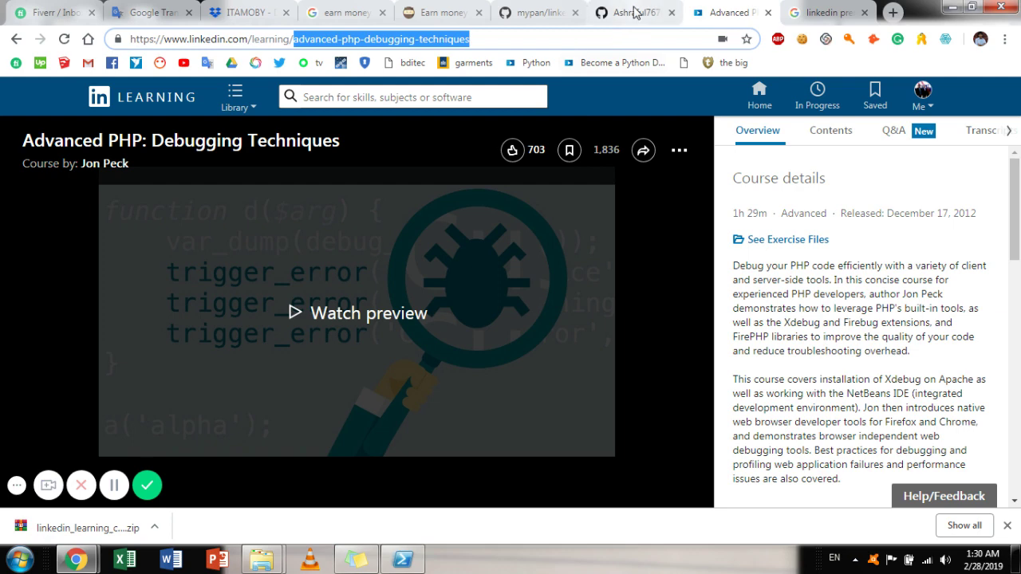
Step: Copy 'pip install -r requirements.txt' from the GitHub README's How to use section
left_click(634, 12)
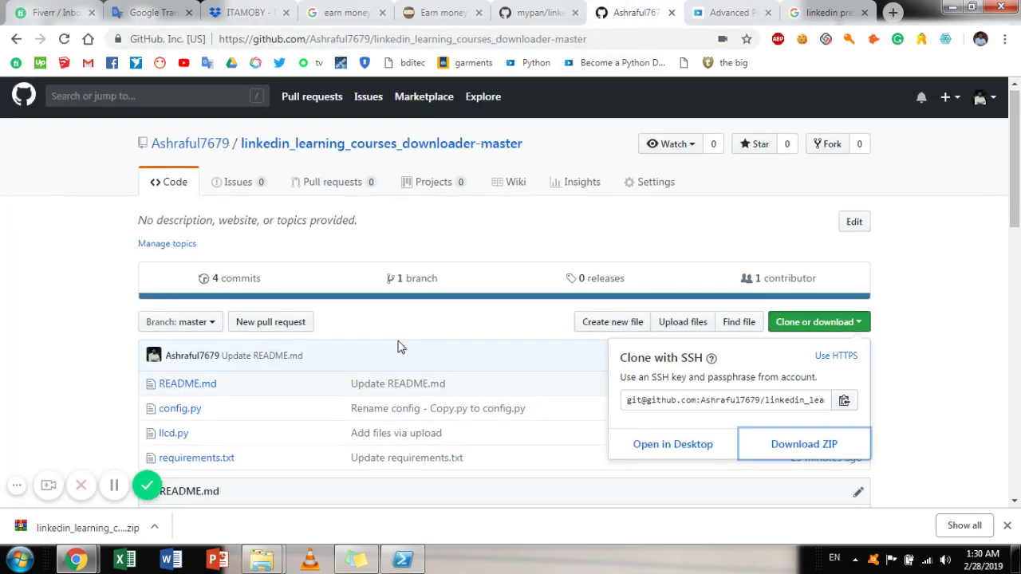
scroll(399, 344, "down", 7)
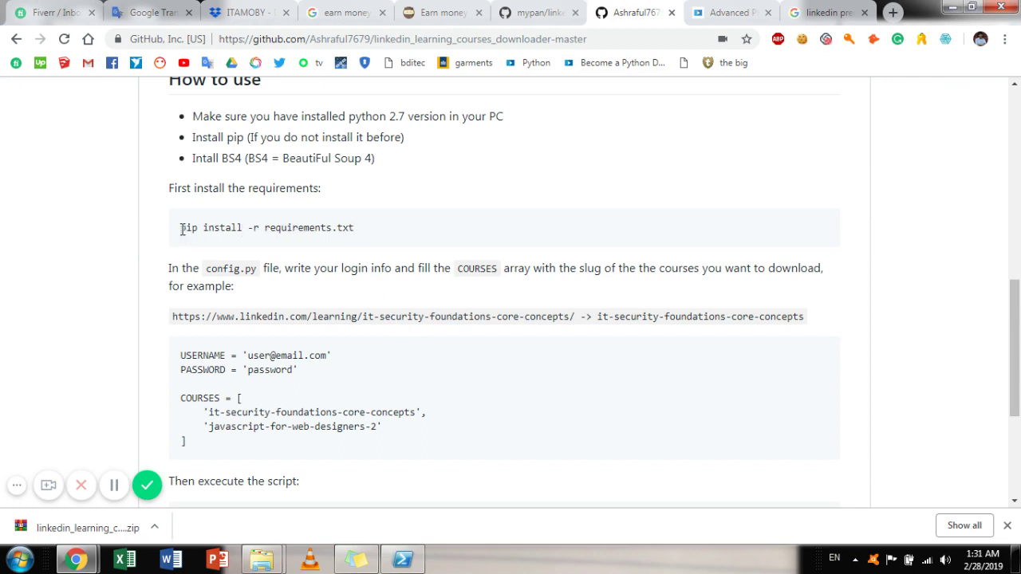
left_click_drag(182, 231, 360, 232)
key("ctrl+c")
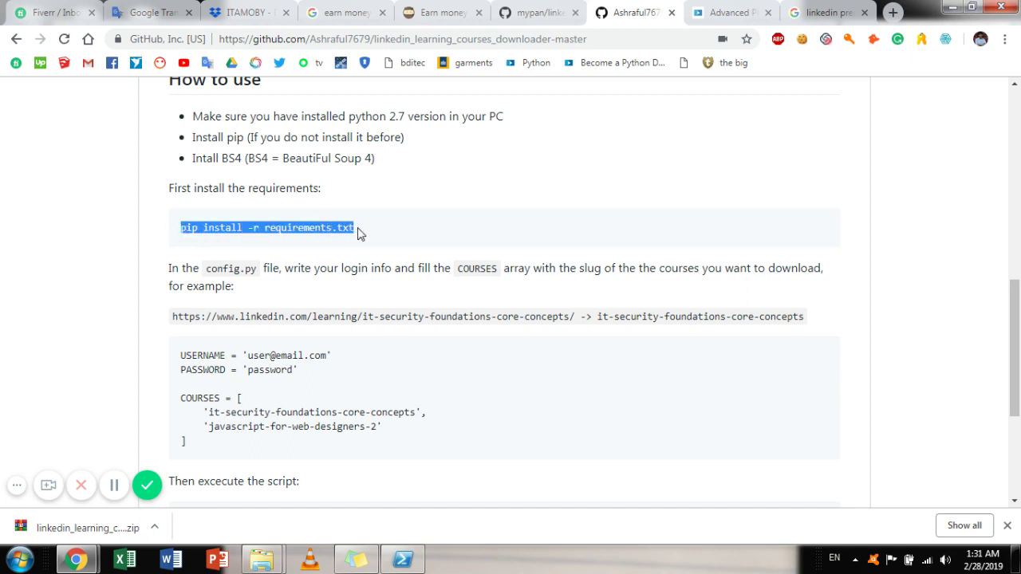
key("alt+Tab")
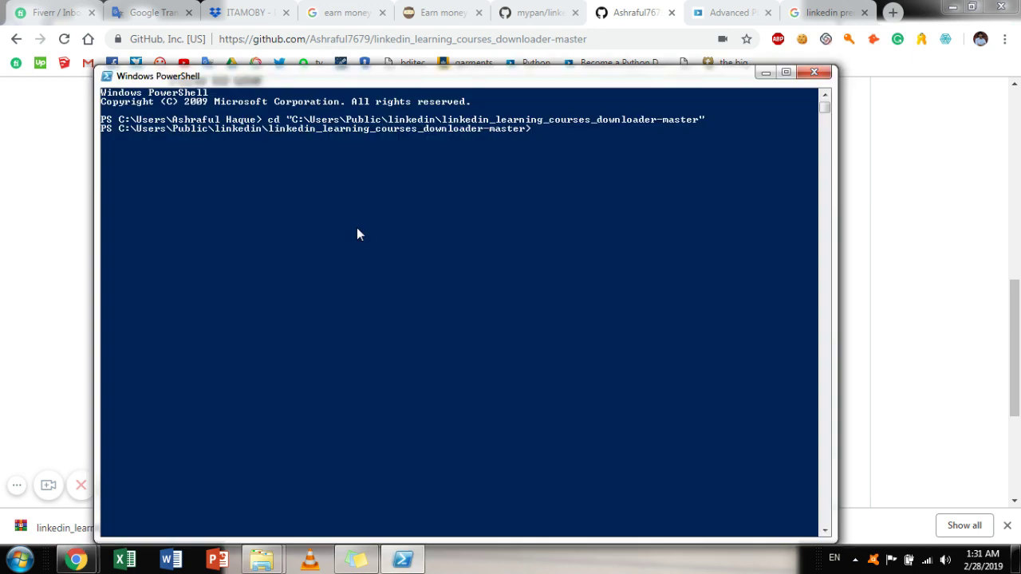
Step: Paste and run 'pip install -r requirements.txt', finding every requirement already satisfied
right_click(542, 131)
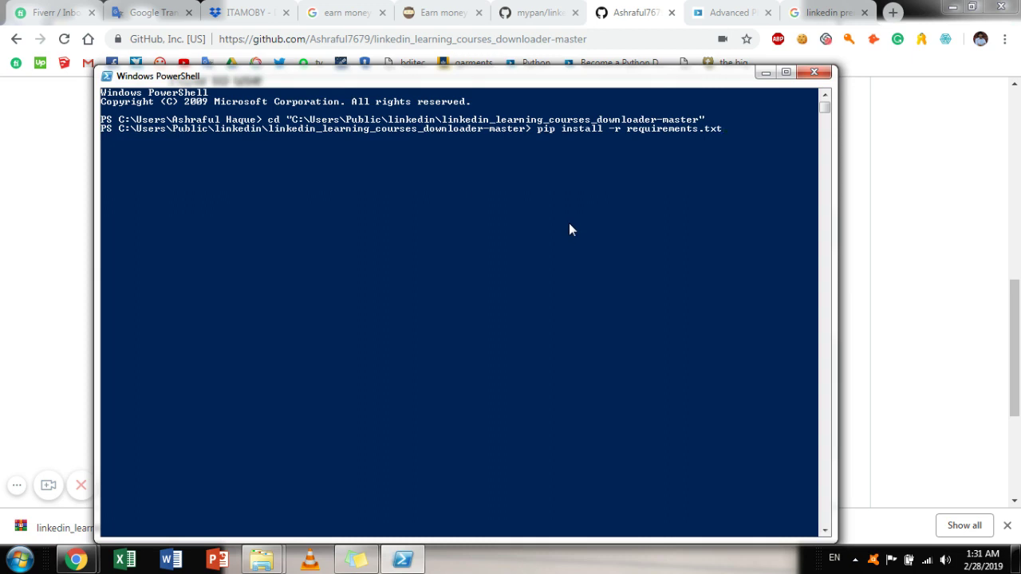
key("Return")
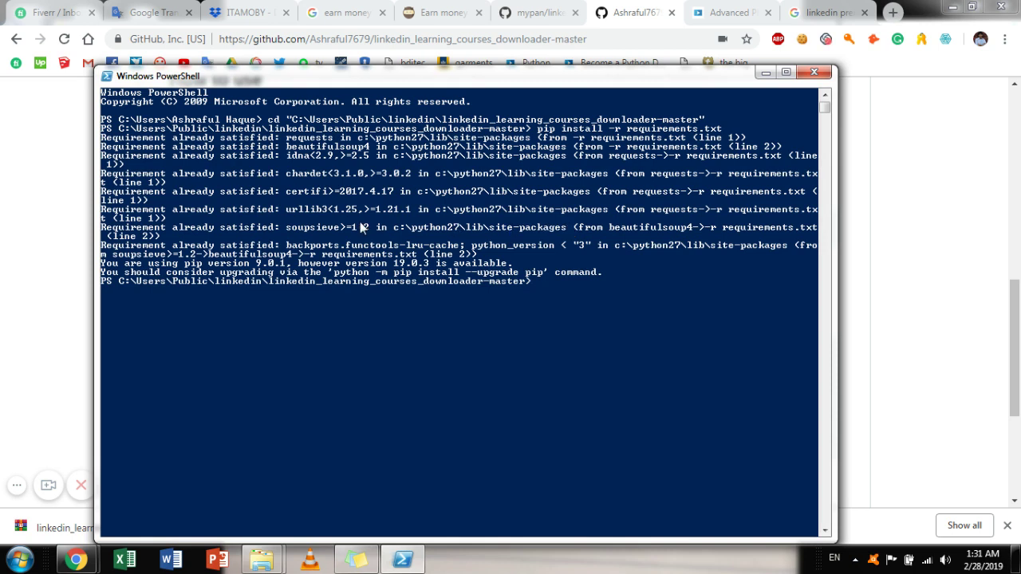
key("alt+Tab")
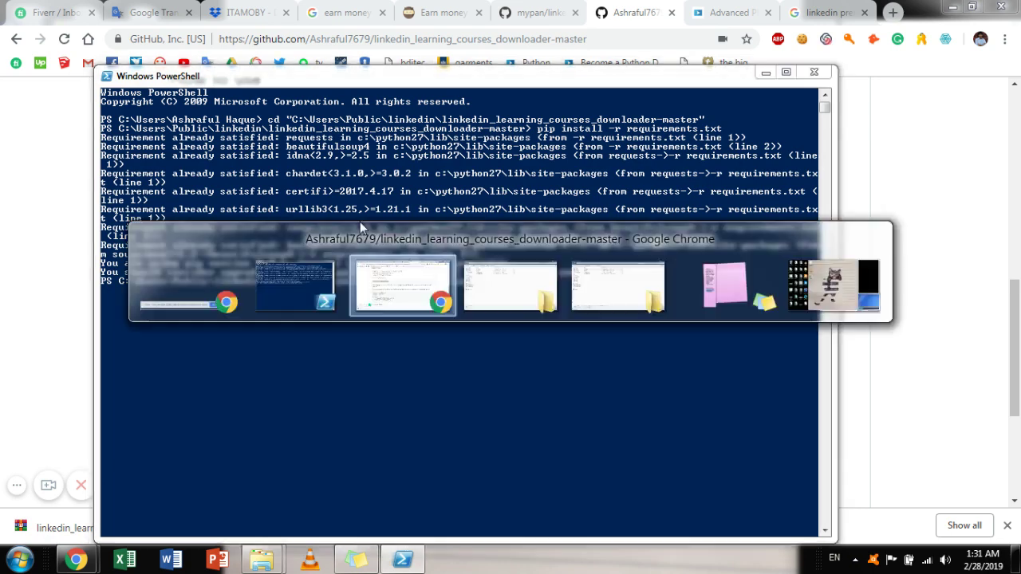
key("alt+Tab")
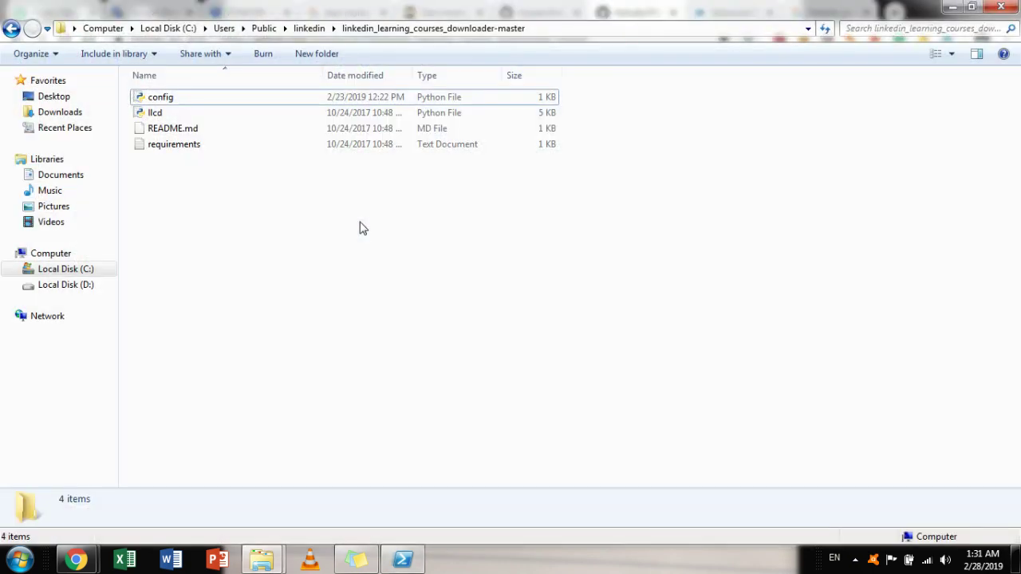
Step: Select the requirements file in the downloader folder, then cycle windows back to GitHub
left_click(271, 146)
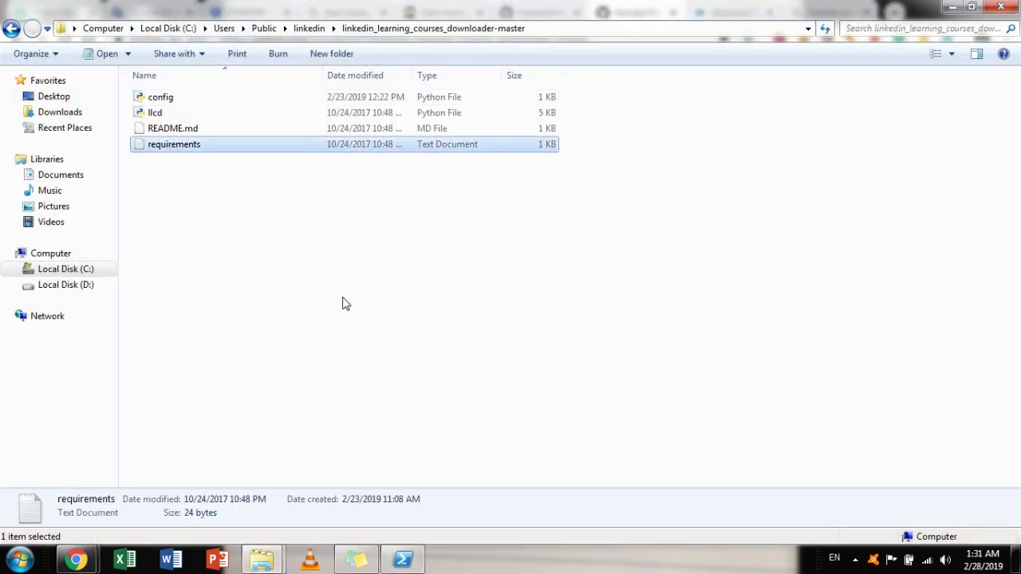
key("alt+Tab")
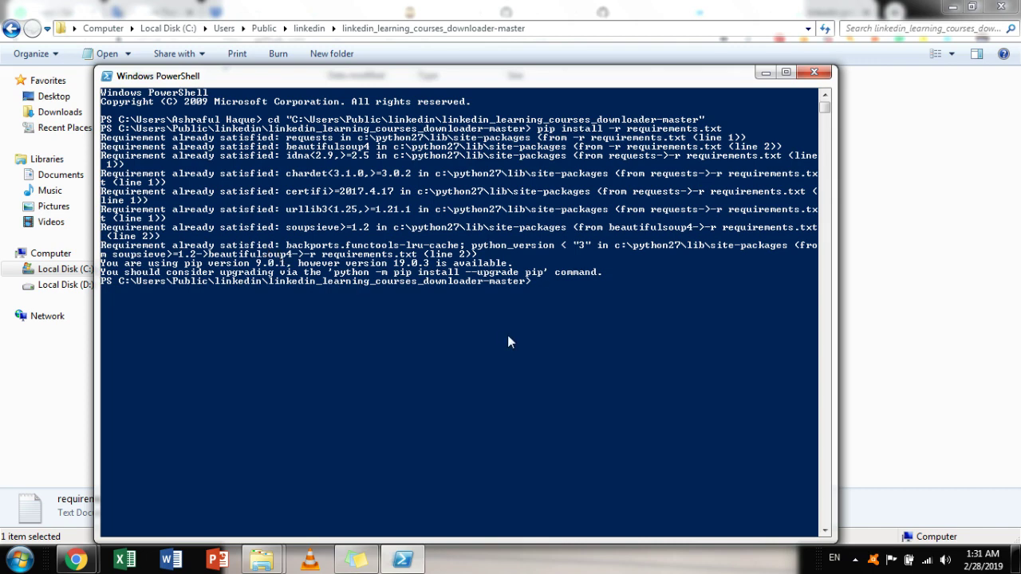
key("alt+Tab")
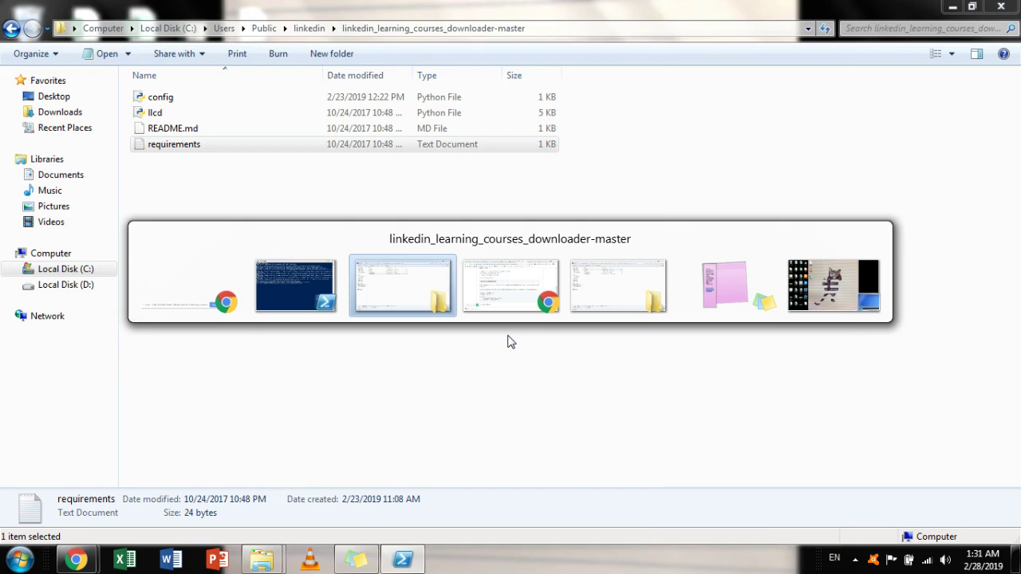
key("alt+Tab")
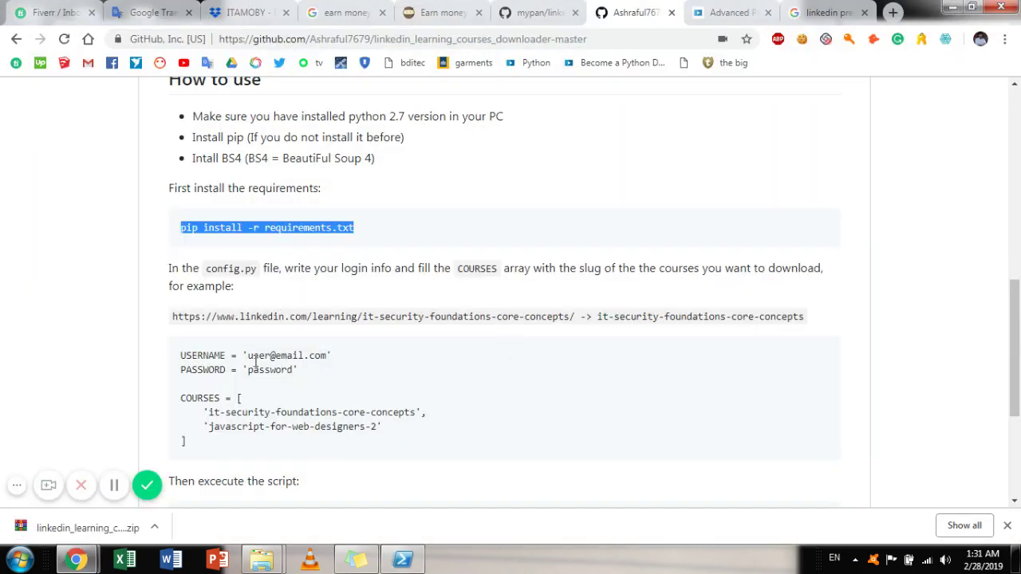
Step: Copy 'python llcd.py' from the README and paste it at the PowerShell prompt
left_click(279, 359)
scroll(281, 362, "down", 3)
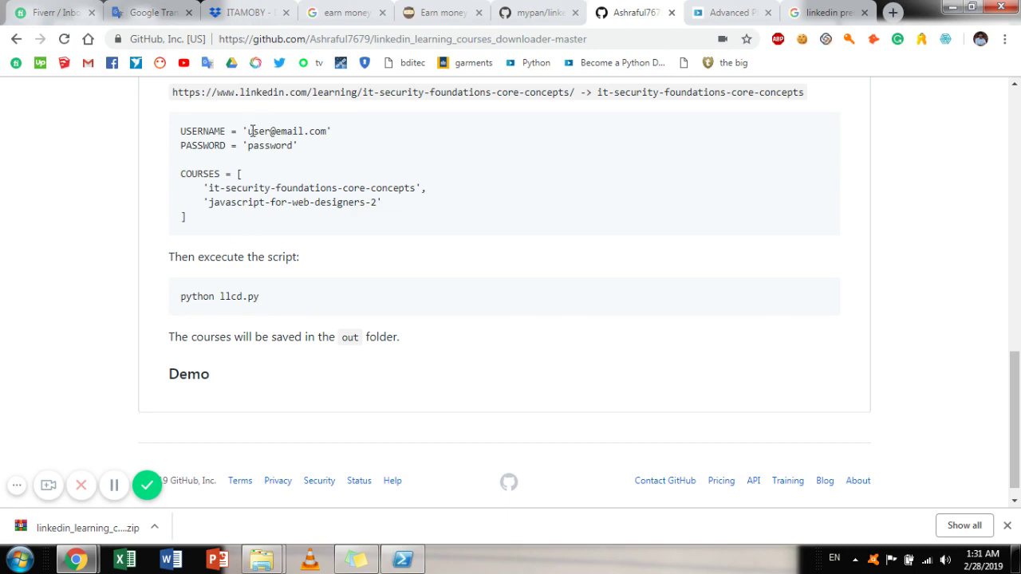
left_click_drag(252, 131, 293, 146)
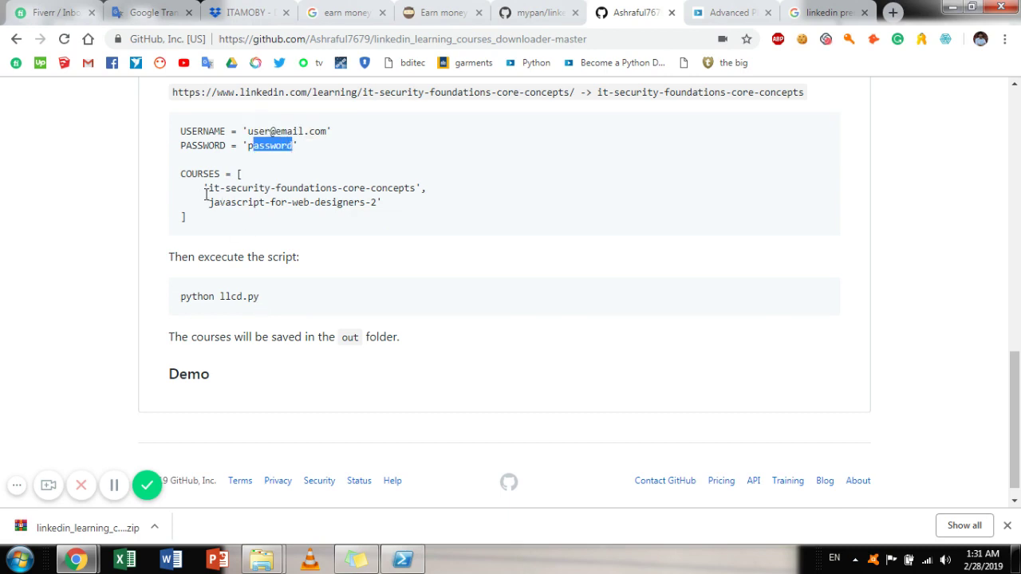
left_click_drag(206, 193, 408, 205)
left_click(285, 281)
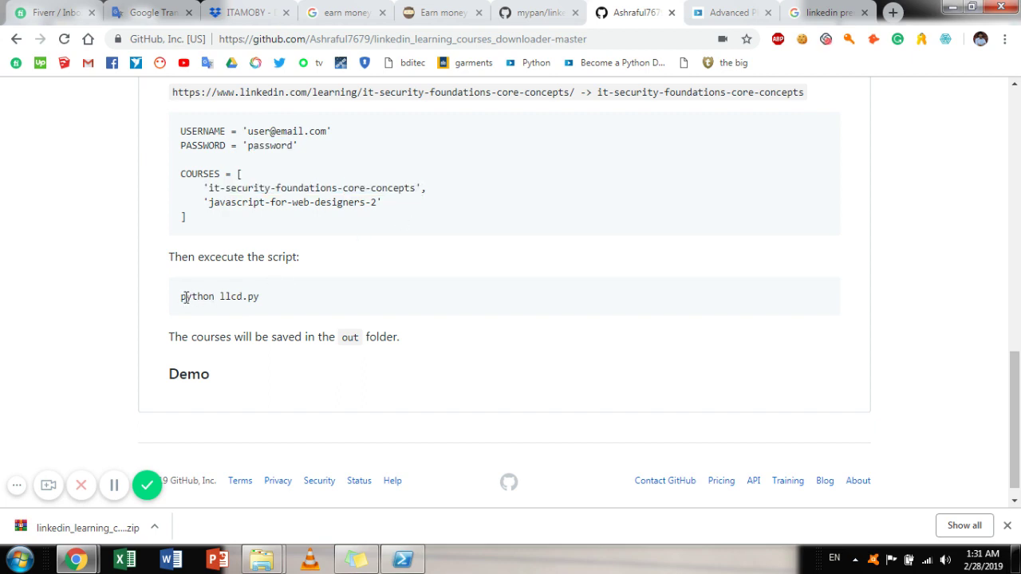
left_click_drag(182, 296, 281, 304)
key("ctrl+c")
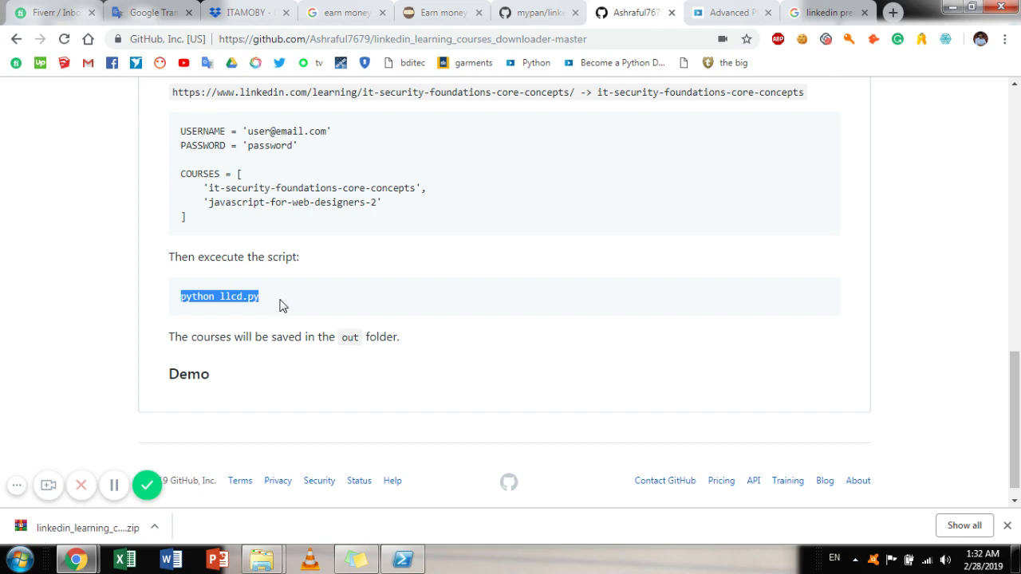
key("alt+Tab")
right_click(556, 285)
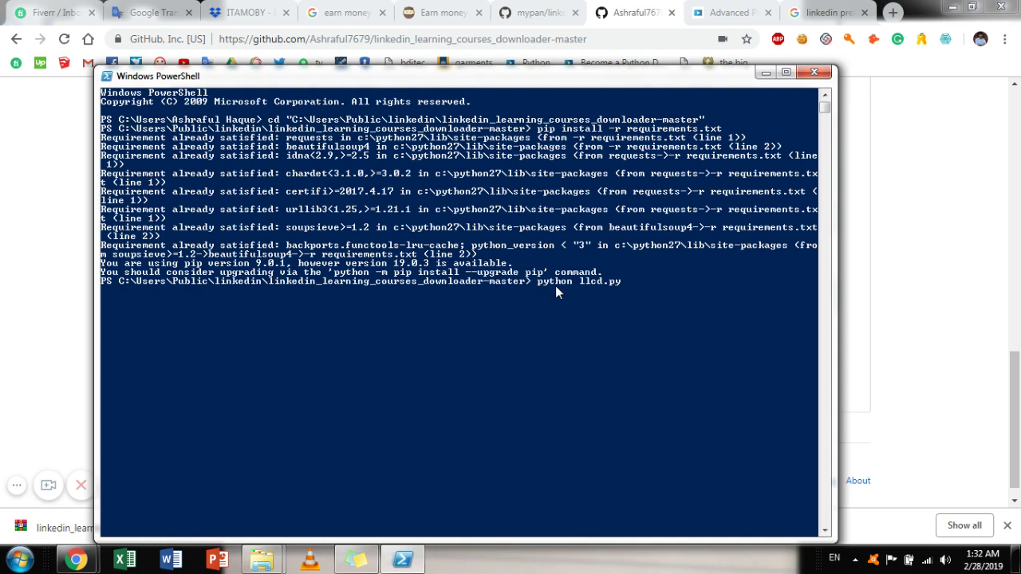
Step: Run python llcd.py to start downloading the 8-chapter Excel 2013 and Access 2013 course
key("Return")
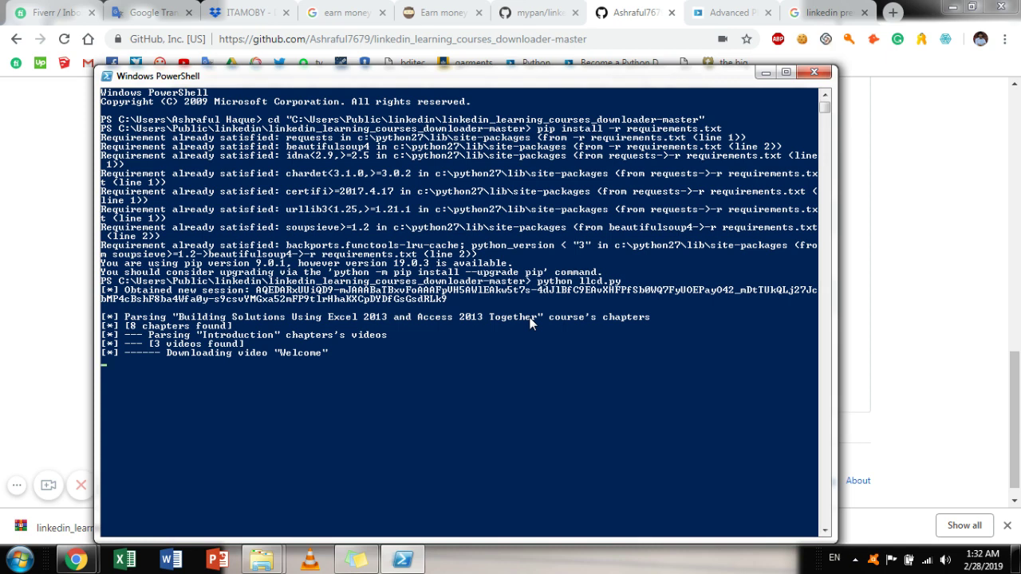
Step: Bring up the downloader folder under Public\linkedin and check PowerShell's download progress
mouse_move(262, 560)
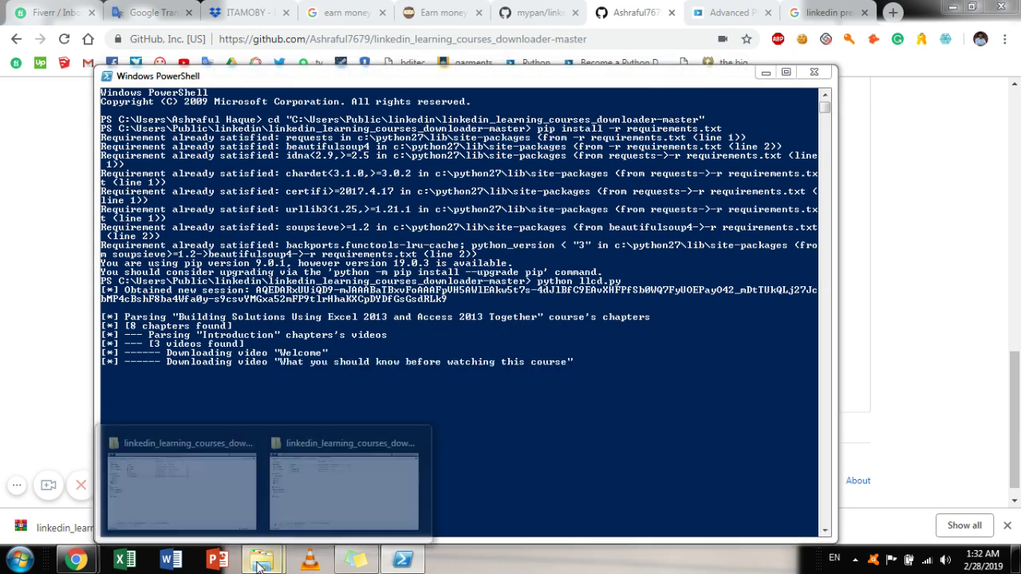
left_click(335, 500)
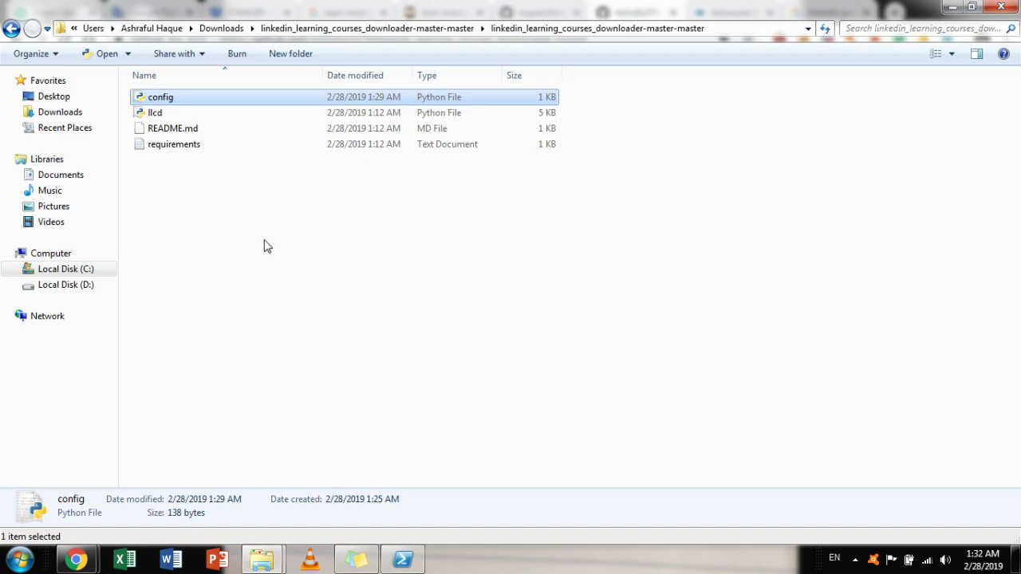
left_click(303, 105)
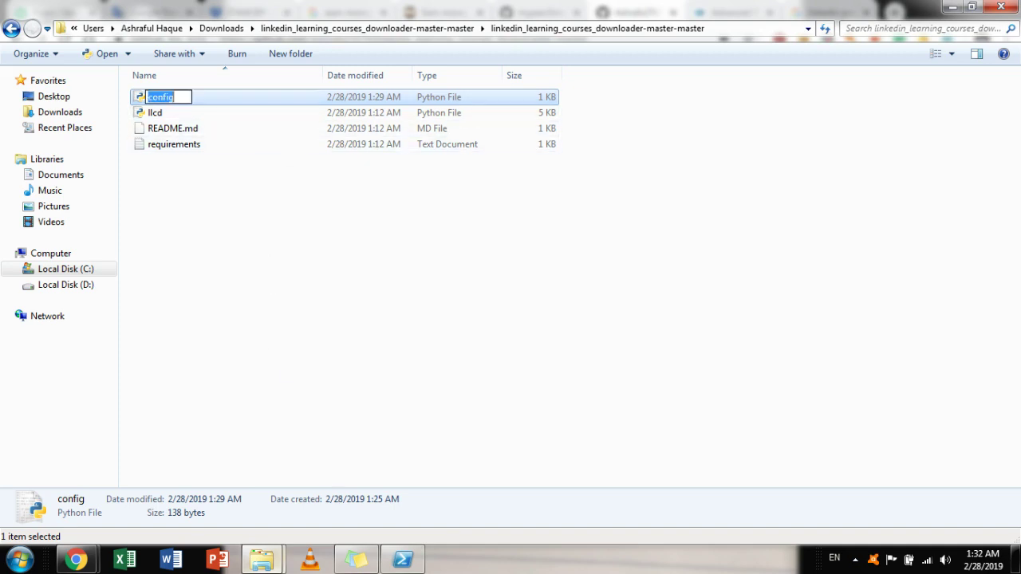
mouse_move(261, 559)
left_click(216, 488)
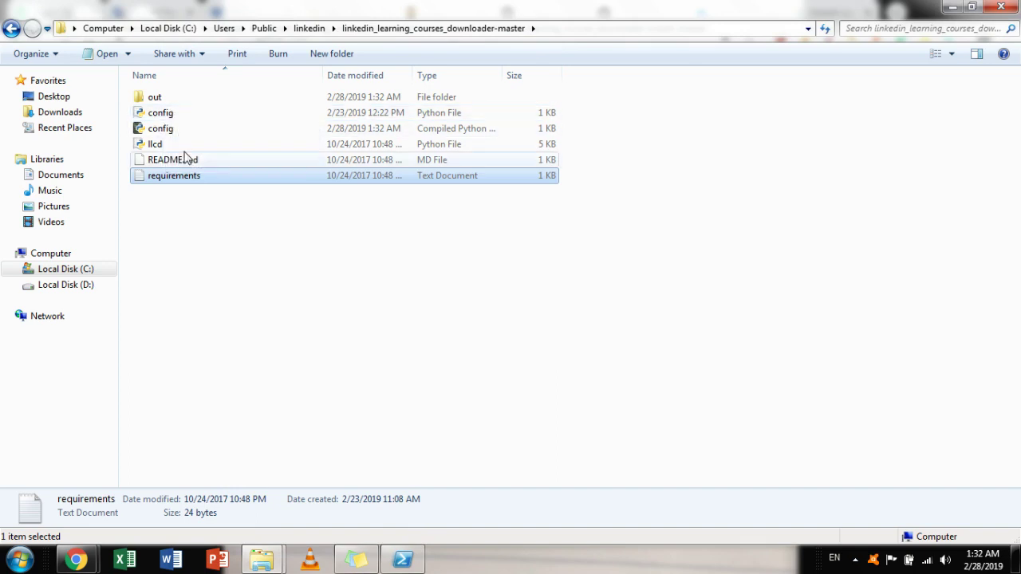
left_click(215, 227)
key("alt+Tab")
key("Tab")
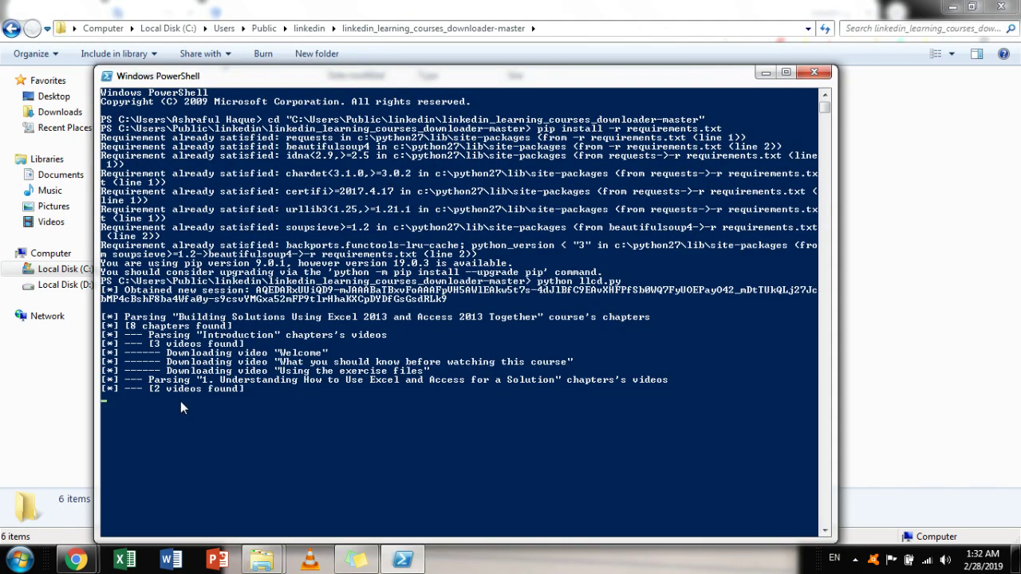
key("alt+Tab")
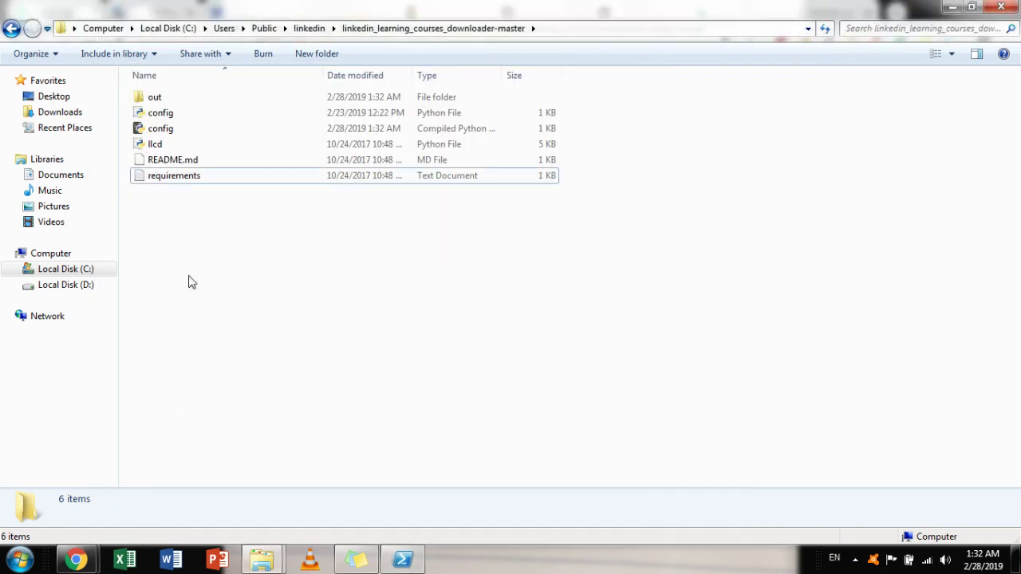
Step: Browse out, the course folder, and the chapter 1 and Introduction folders' videos
double_click(167, 102)
left_click(169, 102)
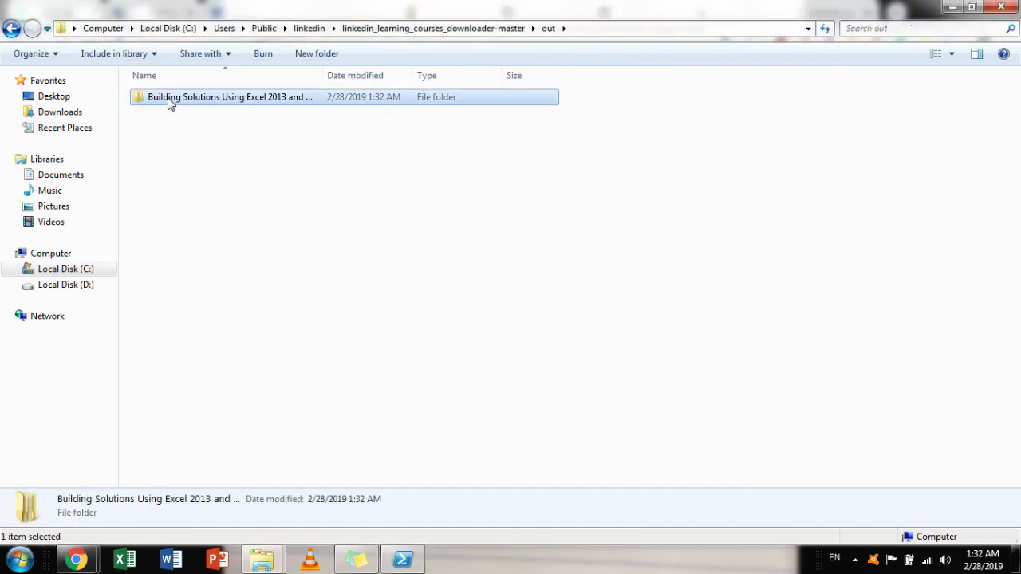
double_click(169, 102)
double_click(169, 102)
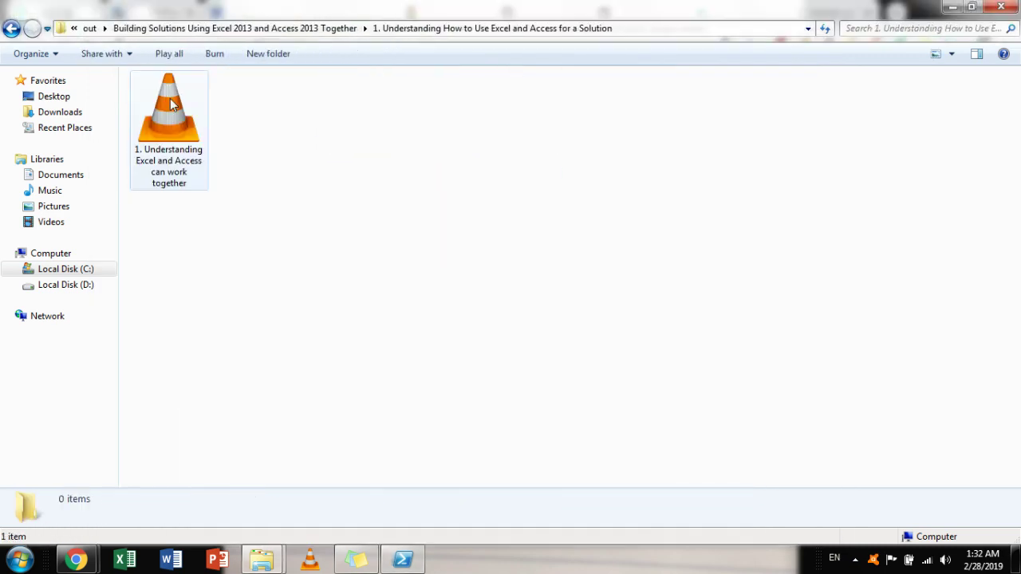
left_click(10, 29)
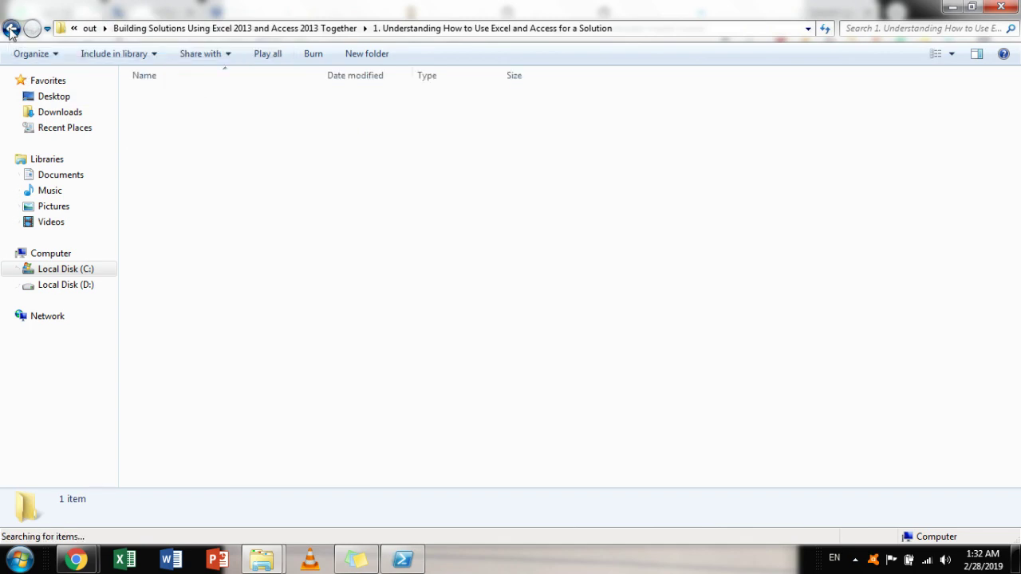
double_click(157, 113)
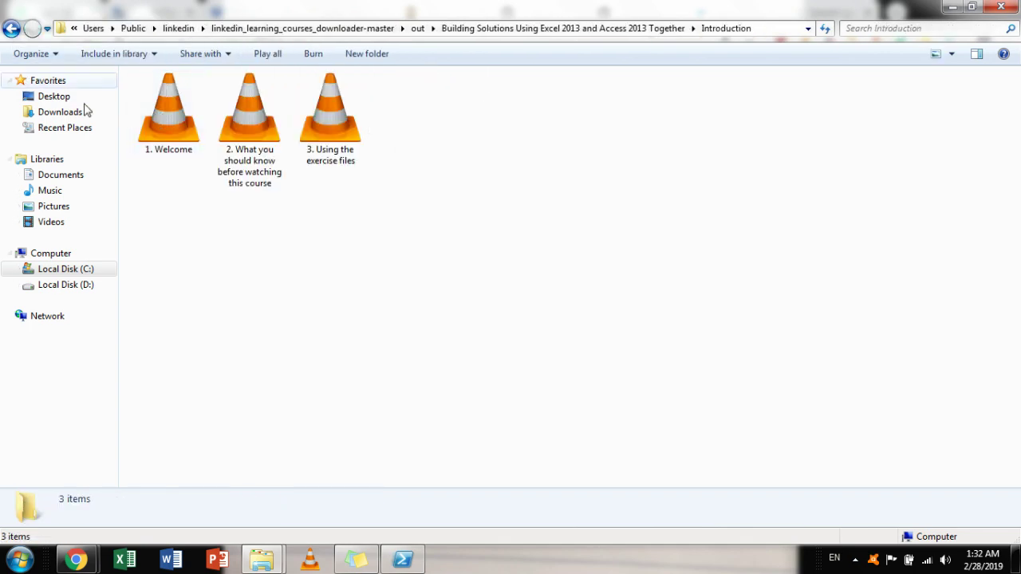
left_click(11, 30)
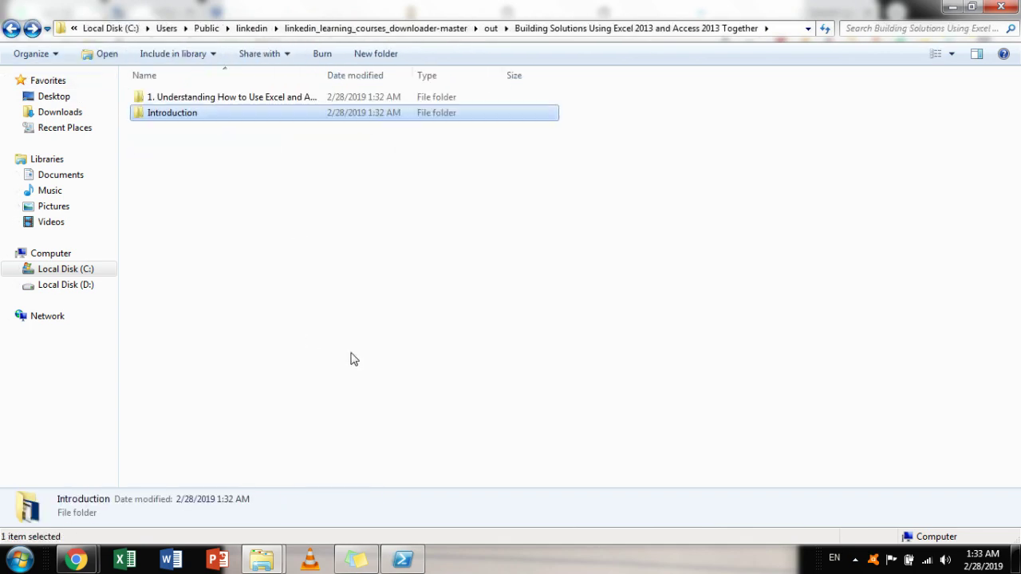
Step: Cycle windows back to the GitHub README's run instructions
key("alt+Tab")
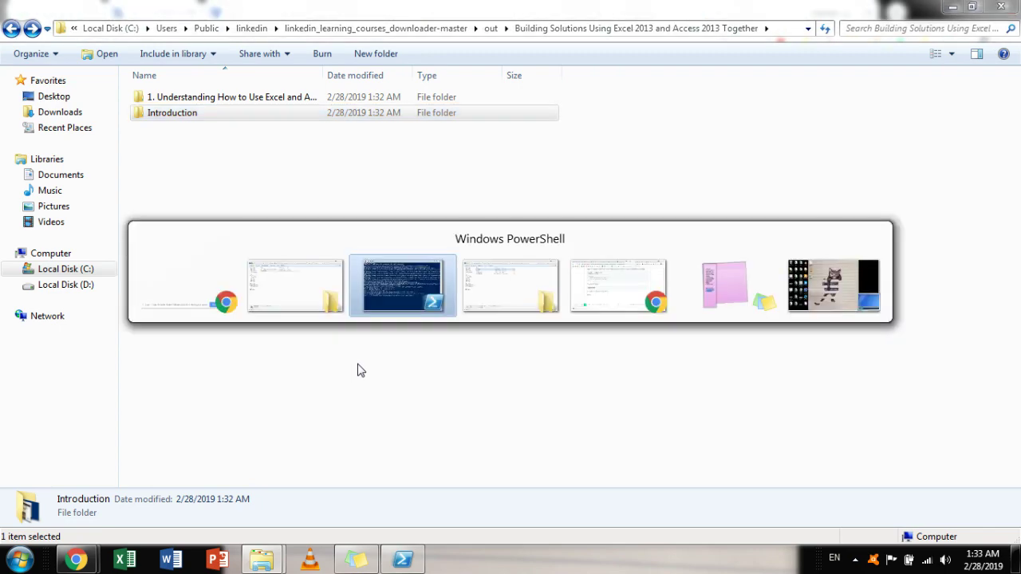
key("Tab")
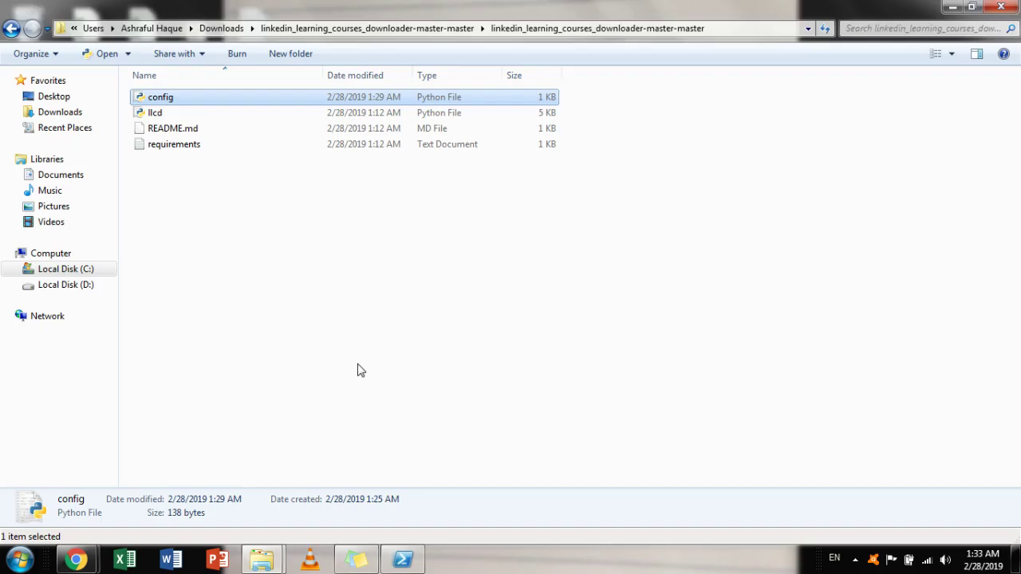
key("alt+Tab")
key("Tab")
key("Tab")
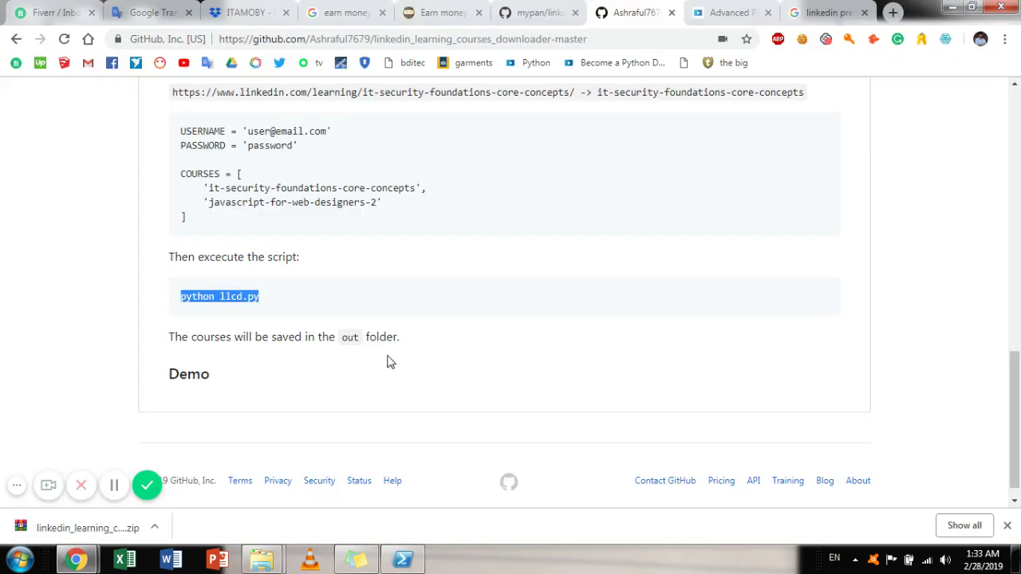